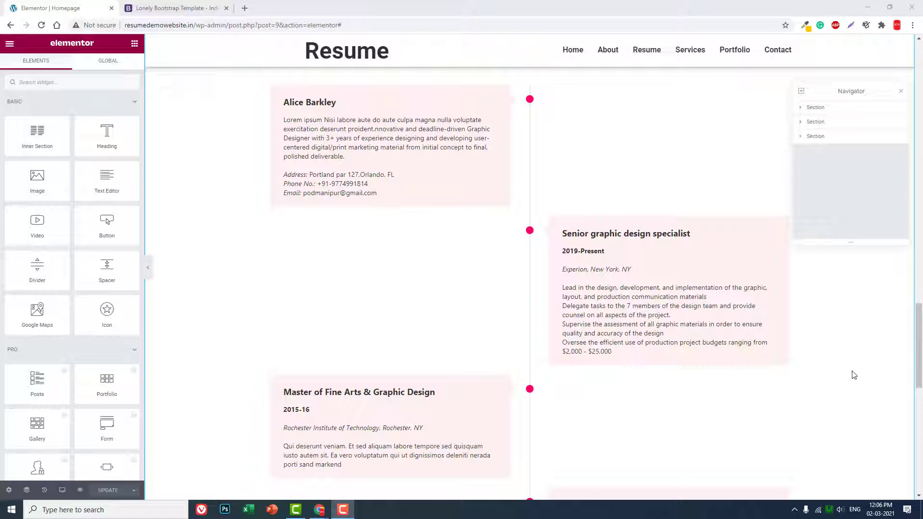
Review the page's Resume section and the Services section of the Lonely Bootstrap reference template.
{"action": "scroll", "coordinate": [599, 291], "scroll_direction": "up", "scroll_amount": 4}
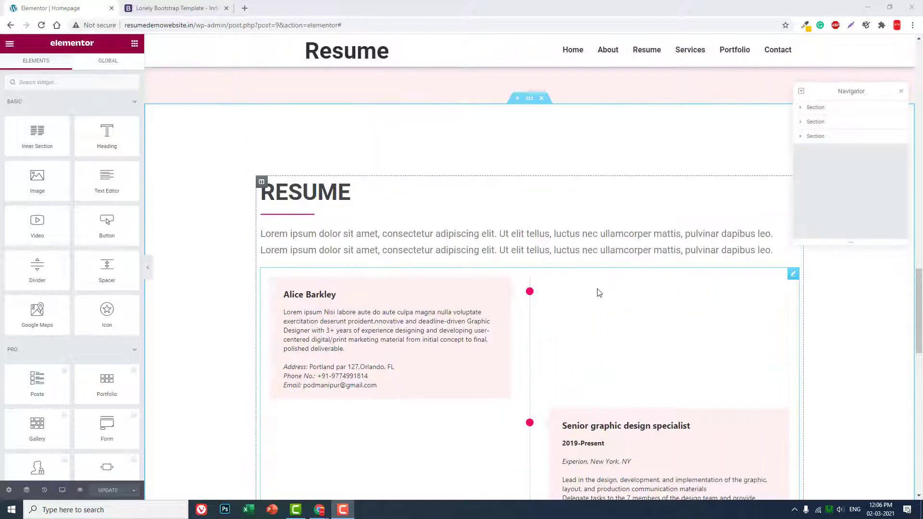
{"action": "scroll", "coordinate": [599, 291], "scroll_direction": "down", "scroll_amount": 10}
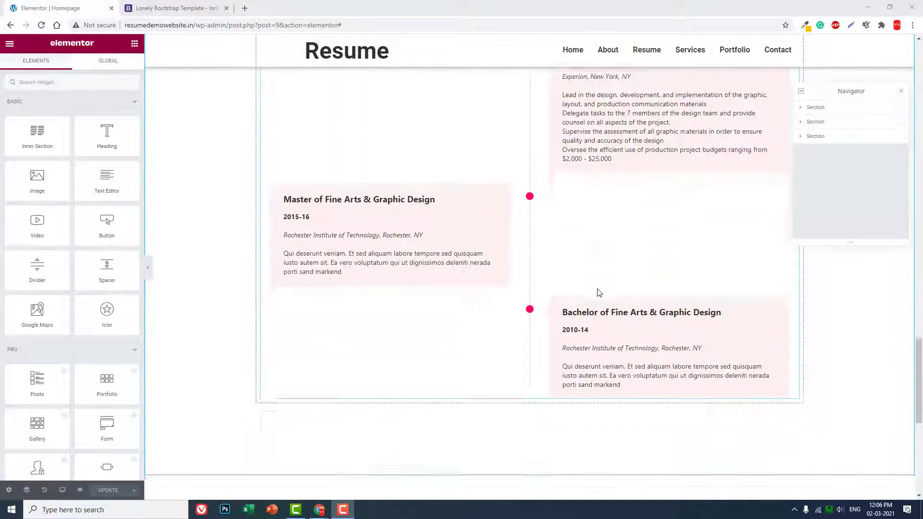
{"action": "left_click", "coordinate": [190, 4]}
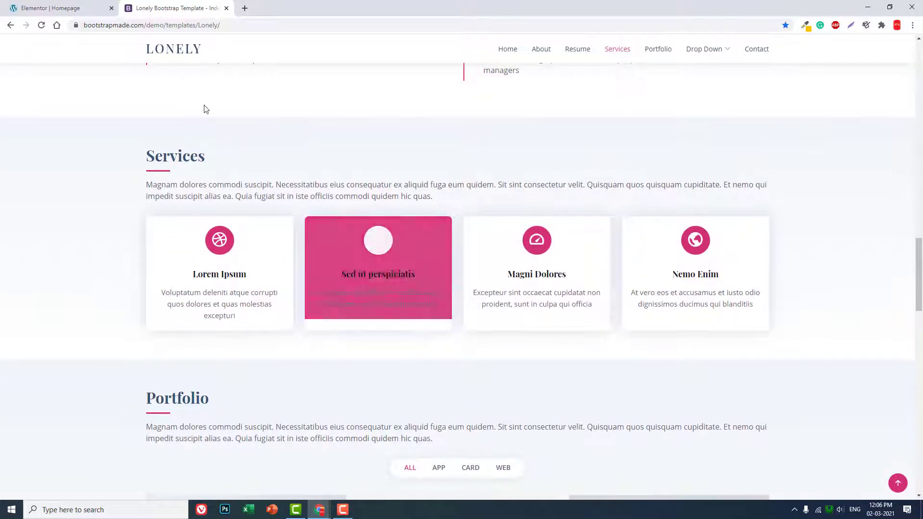
{"action": "left_click", "coordinate": [94, 7]}
Copy the whole Skills section and paste it into the empty area below the Resume section.
{"action": "scroll", "coordinate": [425, 181], "scroll_direction": "up", "scroll_amount": 5}
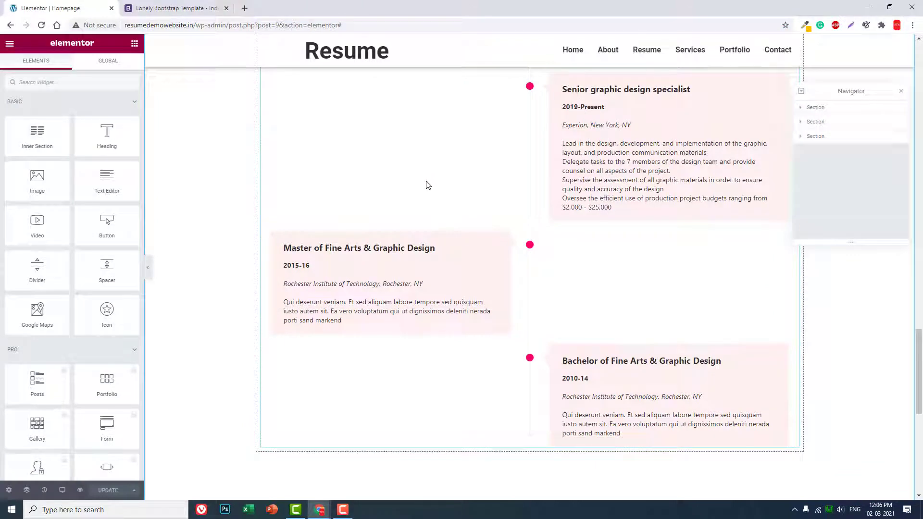
{"action": "scroll", "coordinate": [429, 185], "scroll_direction": "up", "scroll_amount": 15}
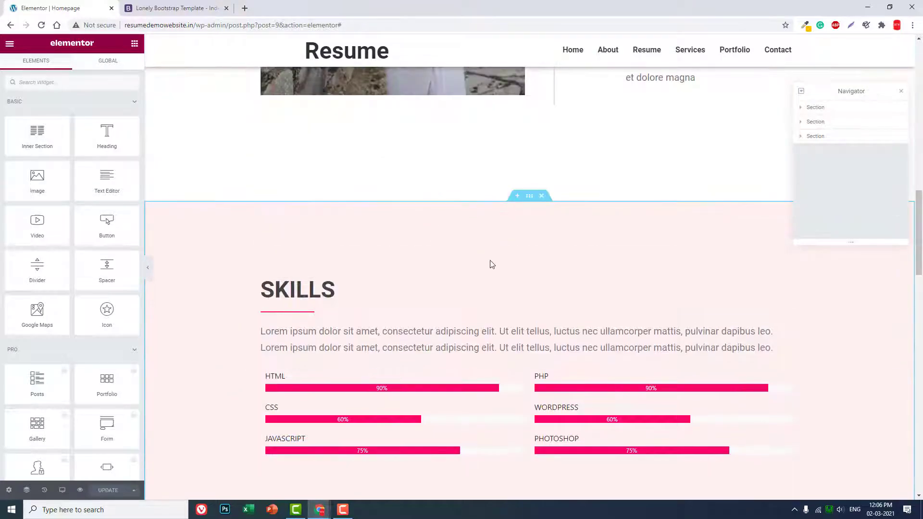
{"action": "scroll", "coordinate": [489, 264], "scroll_direction": "down", "scroll_amount": 1}
{"action": "scroll", "coordinate": [520, 253], "scroll_direction": "down", "scroll_amount": 2}
{"action": "scroll", "coordinate": [537, 168], "scroll_direction": "up", "scroll_amount": 2}
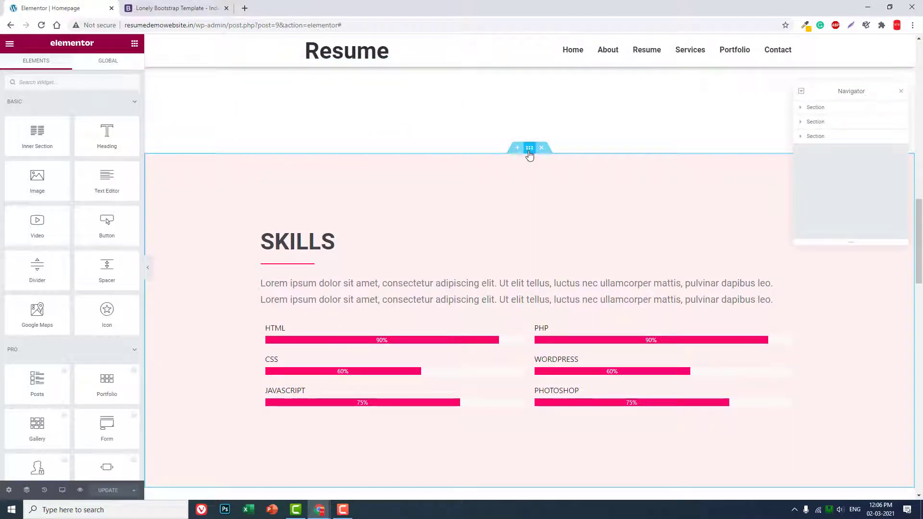
{"action": "right_click", "coordinate": [529, 154]}
{"action": "left_click", "coordinate": [561, 192]}
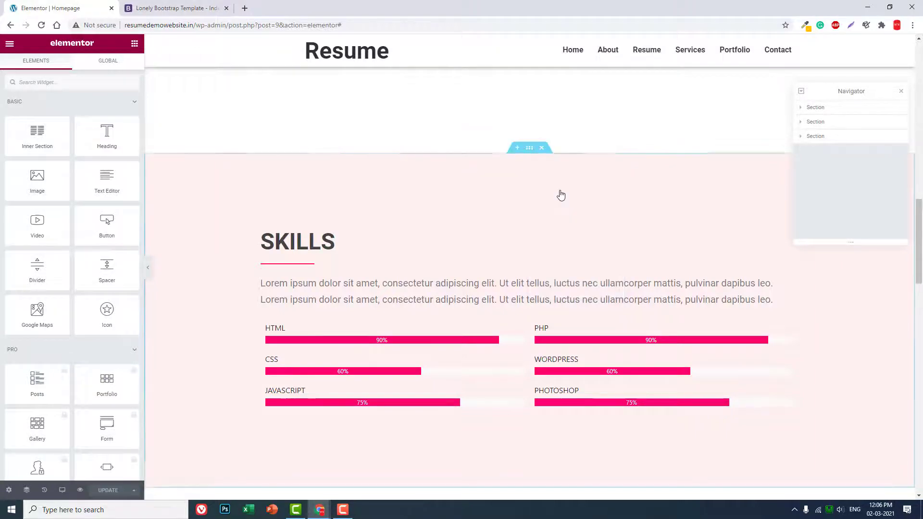
{"action": "scroll", "coordinate": [561, 195], "scroll_direction": "down", "scroll_amount": 20}
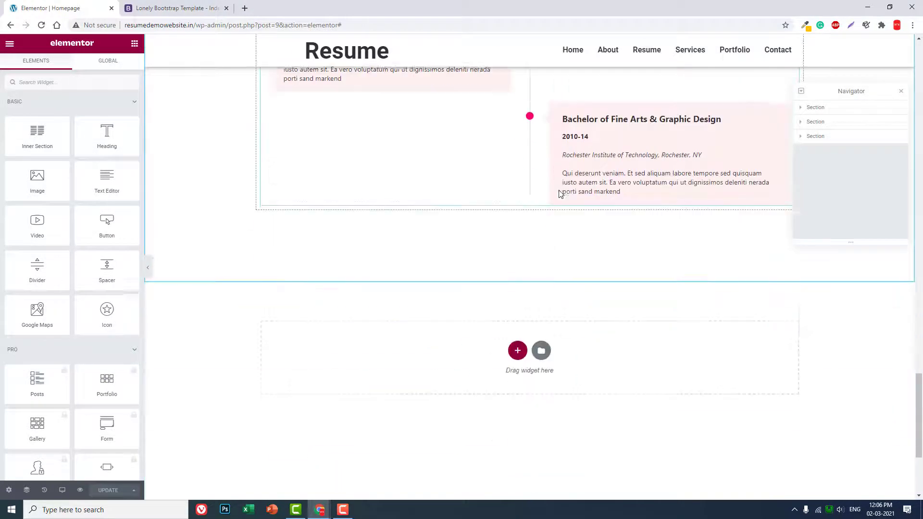
{"action": "scroll", "coordinate": [553, 202], "scroll_direction": "down", "scroll_amount": 3}
{"action": "right_click", "coordinate": [425, 219]}
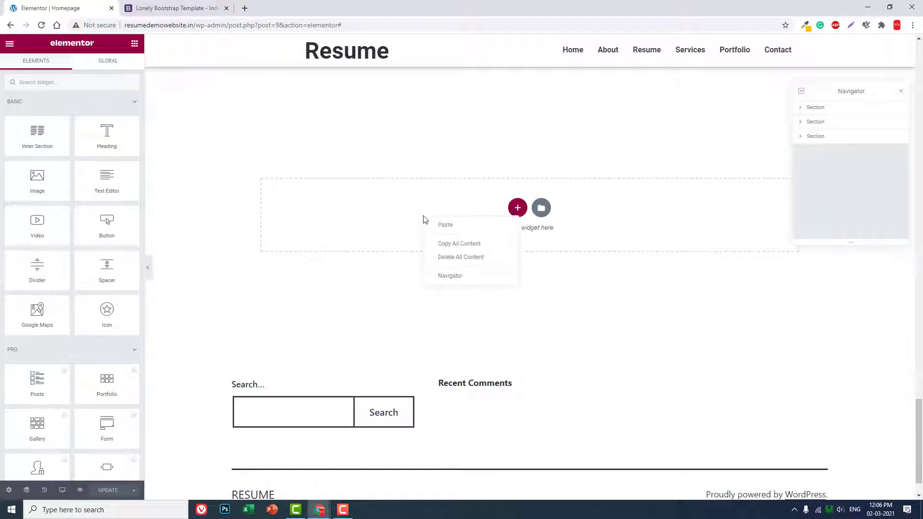
{"action": "left_click", "coordinate": [451, 231]}
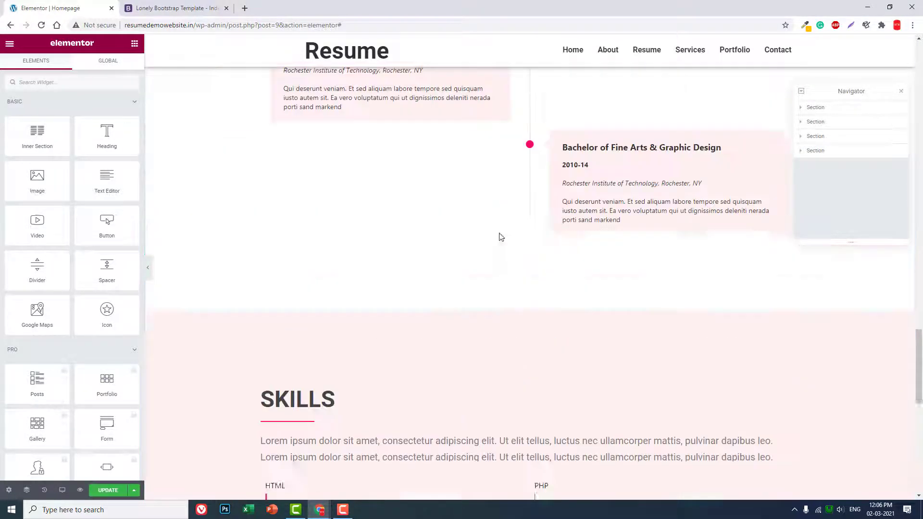
Change the pasted section's heading text to SERVICES.
{"action": "scroll", "coordinate": [519, 248], "scroll_direction": "down", "scroll_amount": 3}
{"action": "scroll", "coordinate": [515, 262], "scroll_direction": "down", "scroll_amount": 3}
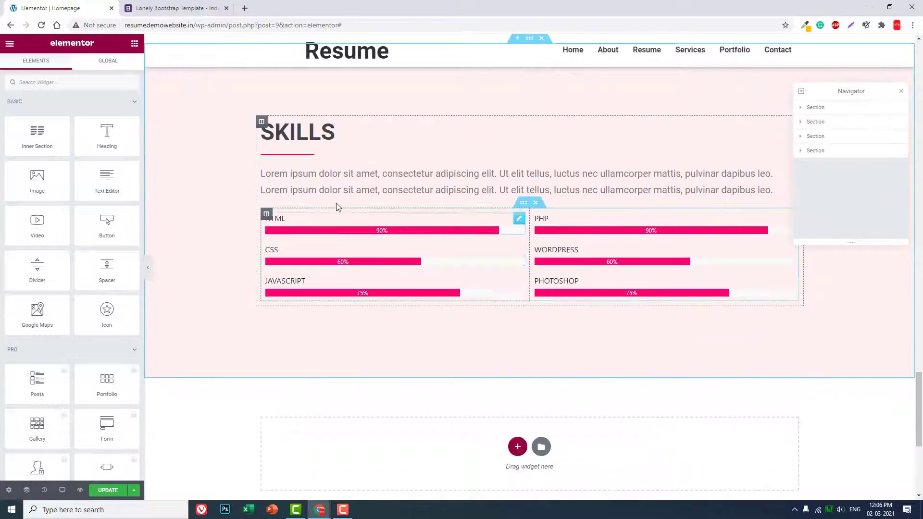
{"action": "left_click", "coordinate": [344, 136]}
{"action": "triple_click", "coordinate": [87, 140]}
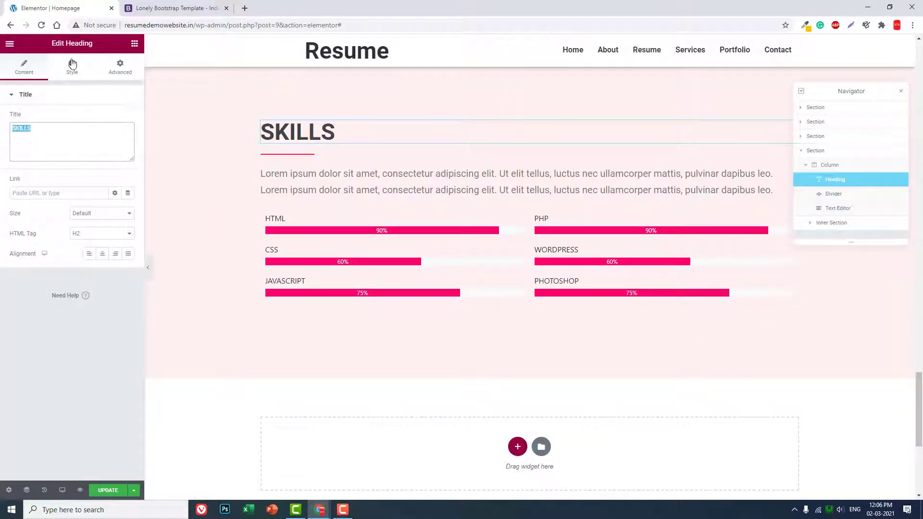
{"action": "type", "text": "ser"}
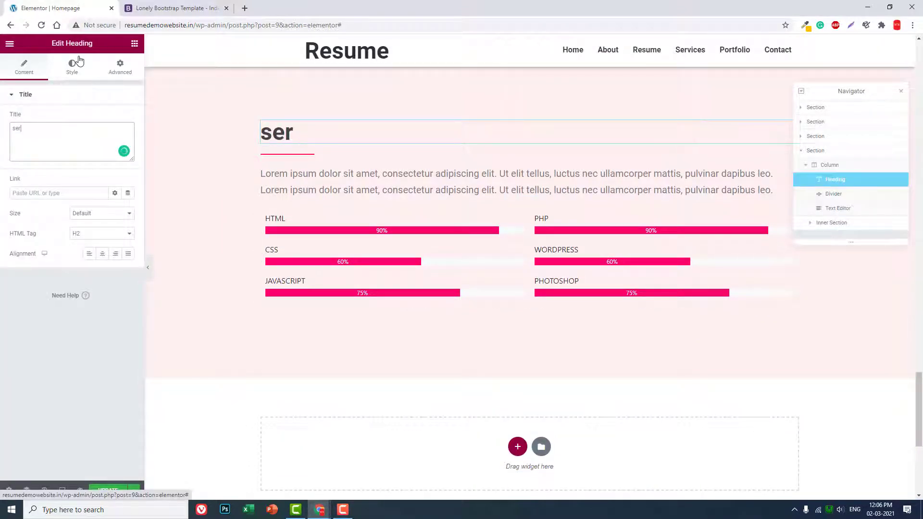
{"action": "key", "text": "BackSpace"}
{"action": "key", "text": "BackSpace"}
{"action": "key", "text": "BackSpace"}
{"action": "type", "text": "SERVICES"}
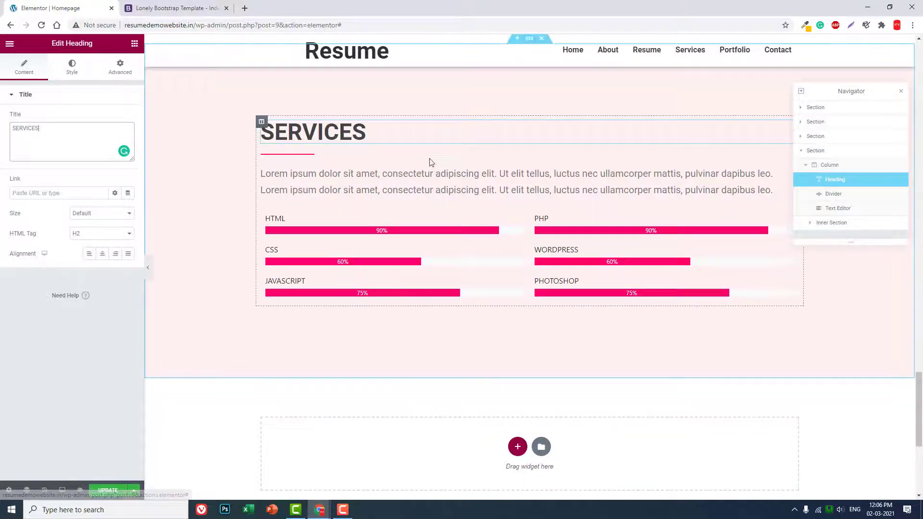
Replace the skill bars' inner section with a new empty inner section below the Services text.
{"action": "left_click", "coordinate": [476, 193]}
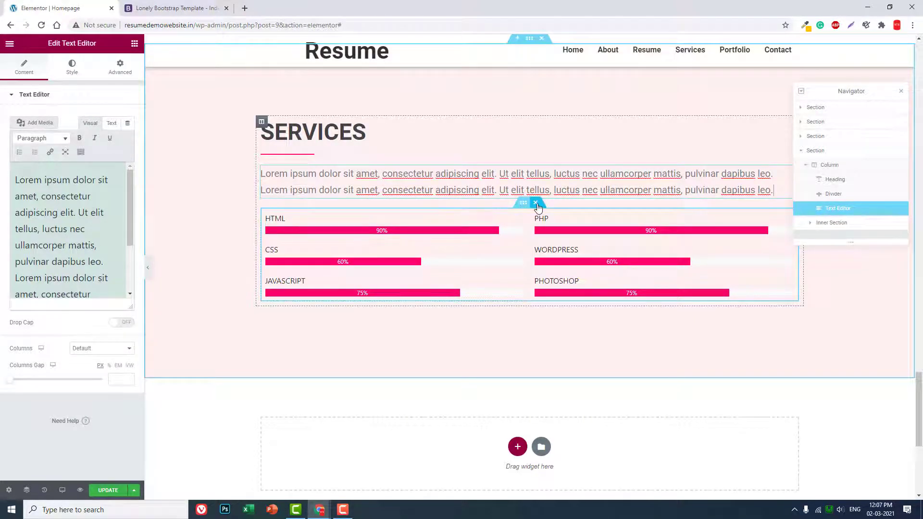
{"action": "left_click", "coordinate": [537, 204]}
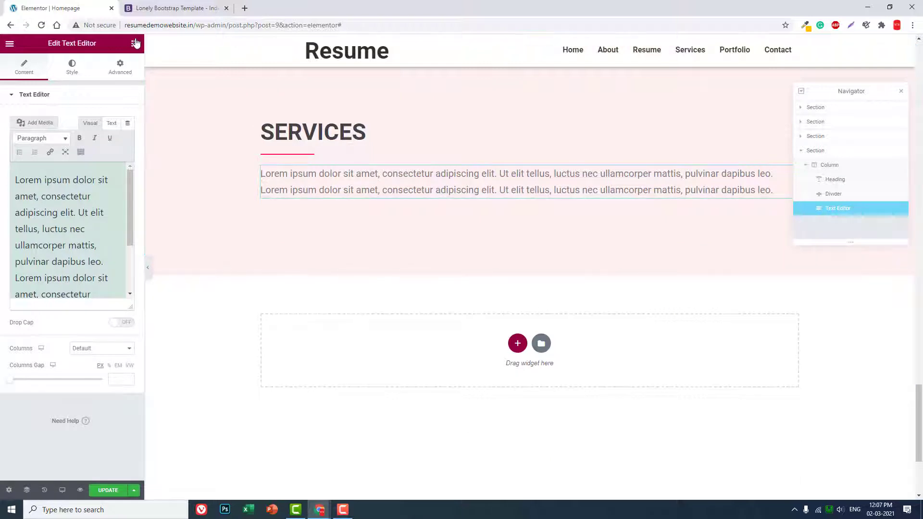
{"action": "left_click", "coordinate": [135, 44]}
{"action": "left_click_drag", "start_coordinate": [33, 135], "coordinate": [496, 204]}
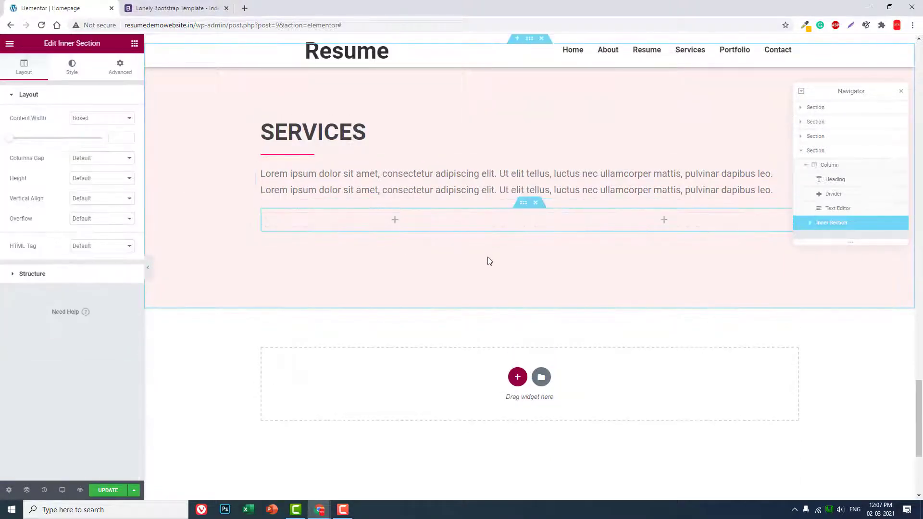
Add a Sina Content Box widget to the first column of the new inner section.
{"action": "left_click", "coordinate": [135, 44]}
{"action": "scroll", "coordinate": [99, 110], "scroll_direction": "down", "scroll_amount": 15}
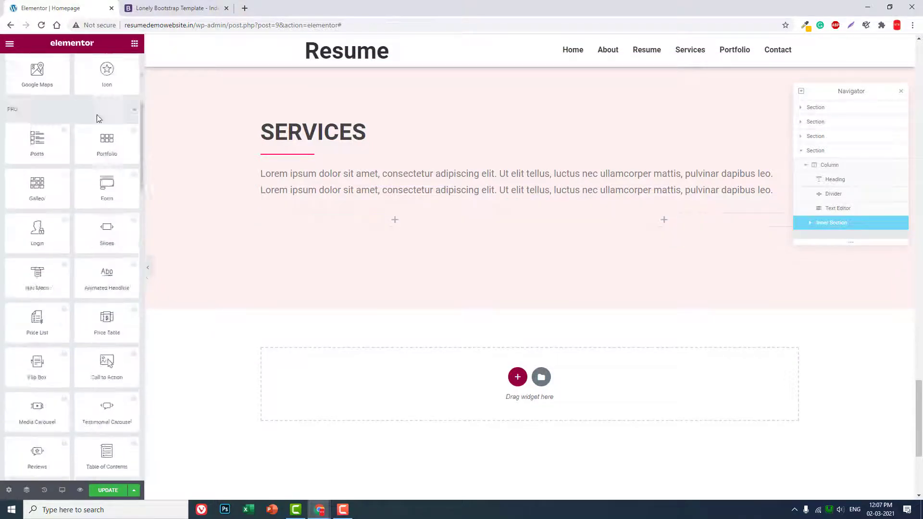
{"action": "scroll", "coordinate": [104, 209], "scroll_direction": "down", "scroll_amount": 2}
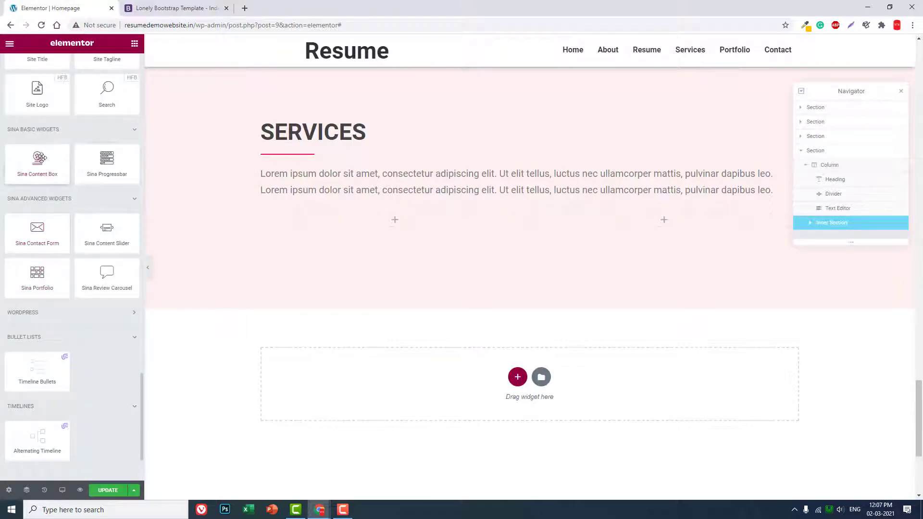
{"action": "left_click_drag", "start_coordinate": [39, 158], "coordinate": [413, 211]}
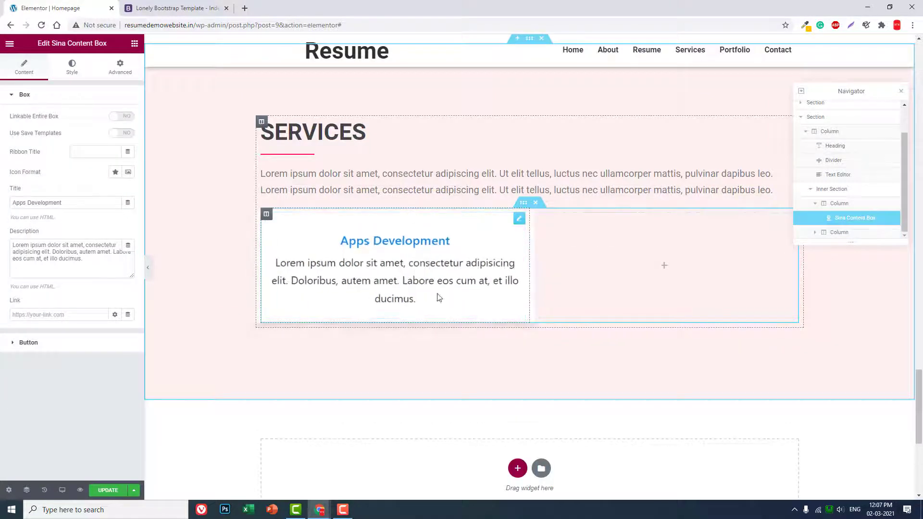
Enable an icon for the content box and choose icofont-paint-brush, checking the reference template's service cards for style.
{"action": "left_click", "coordinate": [115, 173]}
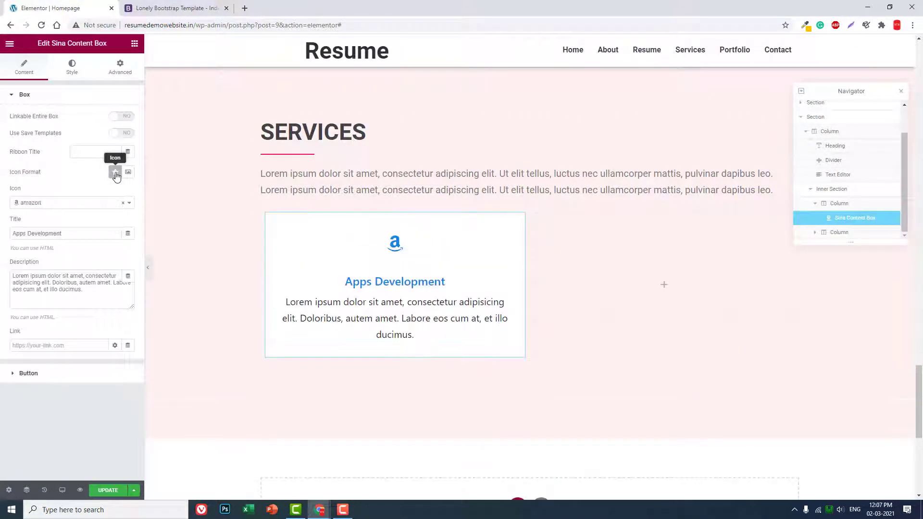
{"action": "left_click", "coordinate": [172, 13]}
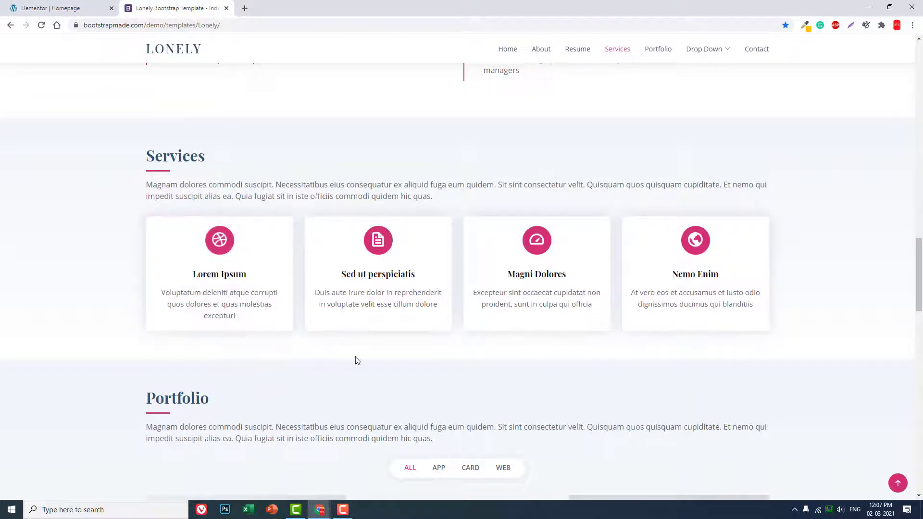
{"action": "left_click", "coordinate": [44, 5]}
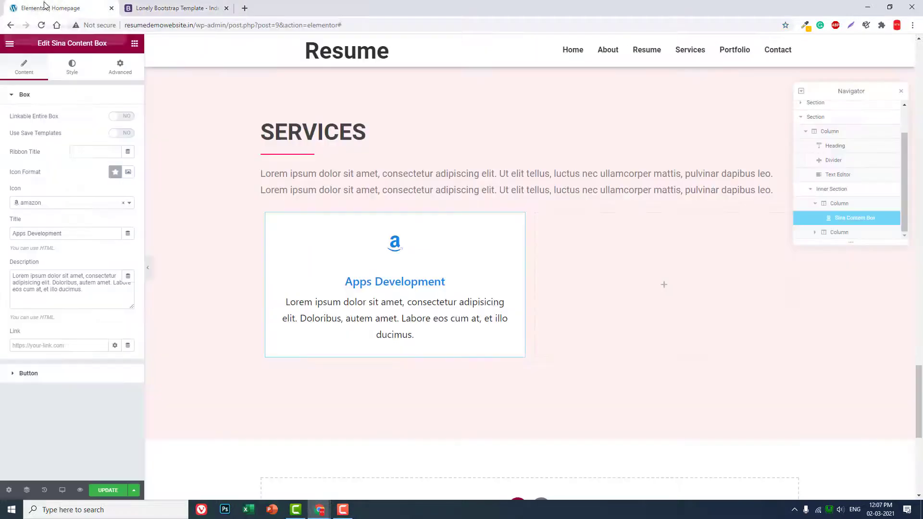
{"action": "left_click", "coordinate": [60, 202]}
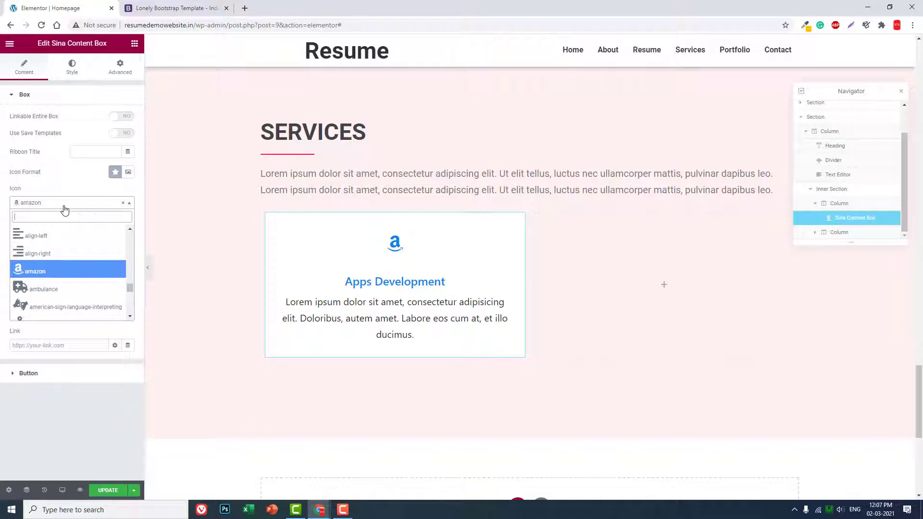
{"action": "type", "text": "PAI"}
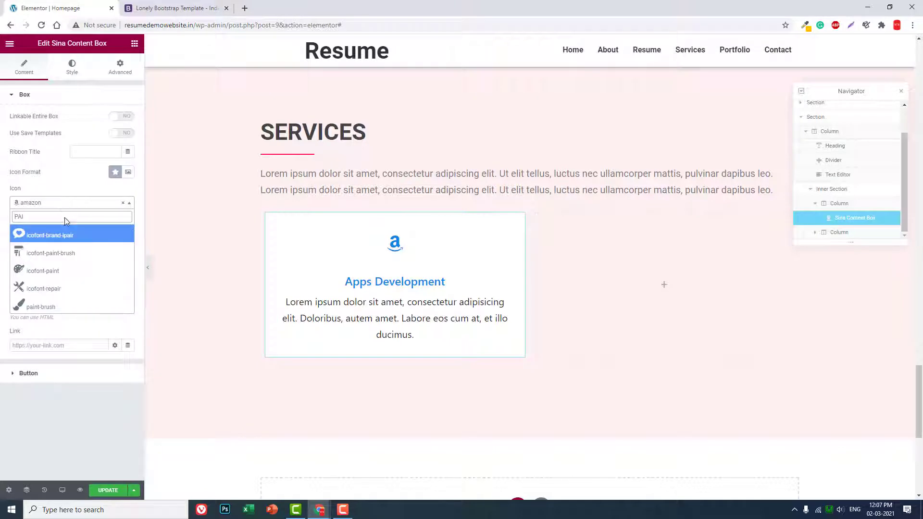
{"action": "left_click", "coordinate": [69, 254]}
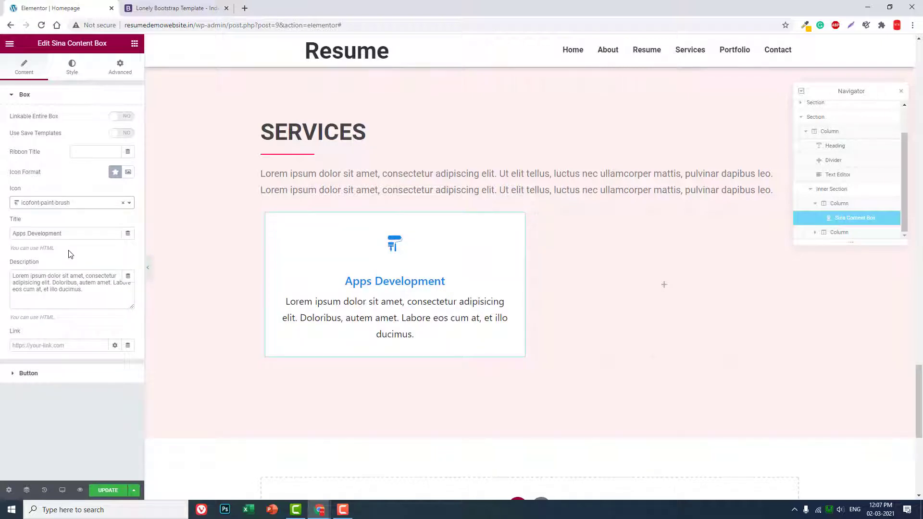
Set the content box title to LAYOUT DESIGN.
{"action": "left_click", "coordinate": [76, 230]}
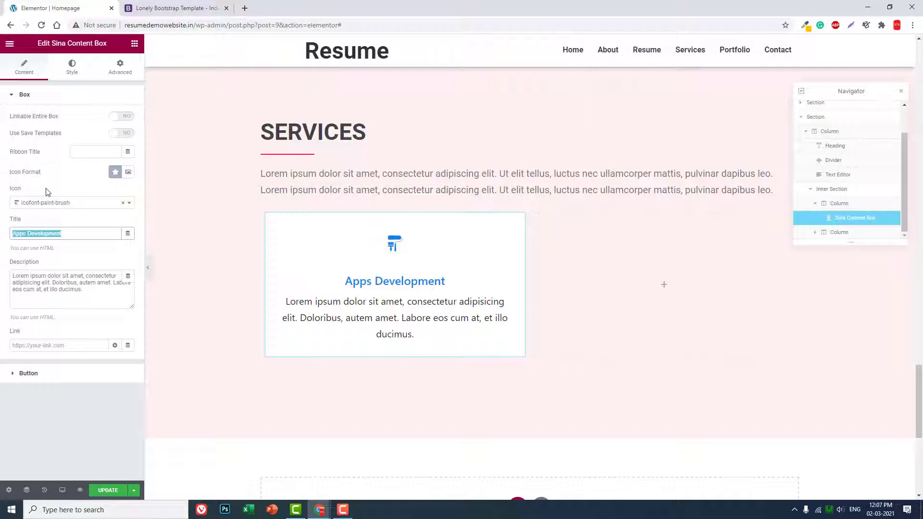
{"action": "type", "text": "LAYOU"}
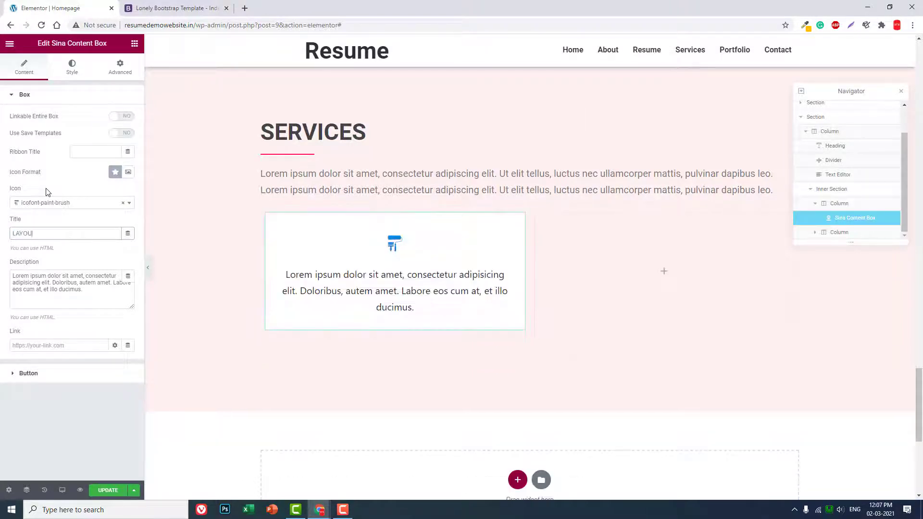
{"action": "type", "text": "T DESIGN"}
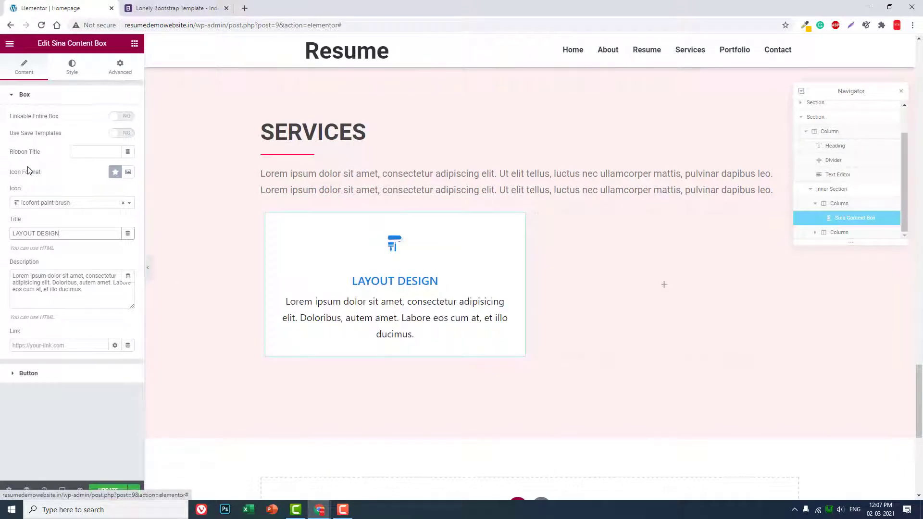
Copy the colour code #F9056B from the divider under the SERVICES heading.
{"action": "scroll", "coordinate": [402, 250], "scroll_direction": "up", "scroll_amount": 4}
{"action": "scroll", "coordinate": [400, 249], "scroll_direction": "down", "scroll_amount": 3}
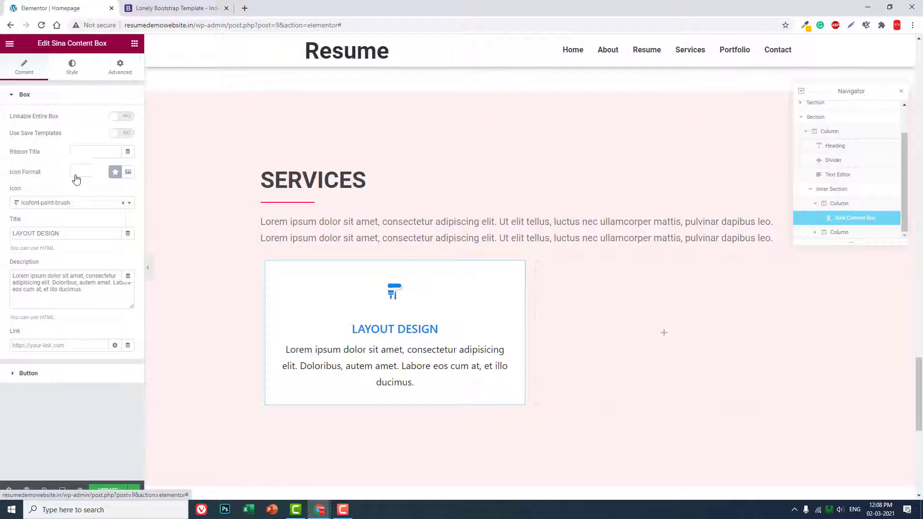
{"action": "scroll", "coordinate": [128, 322], "scroll_direction": "down", "scroll_amount": 2}
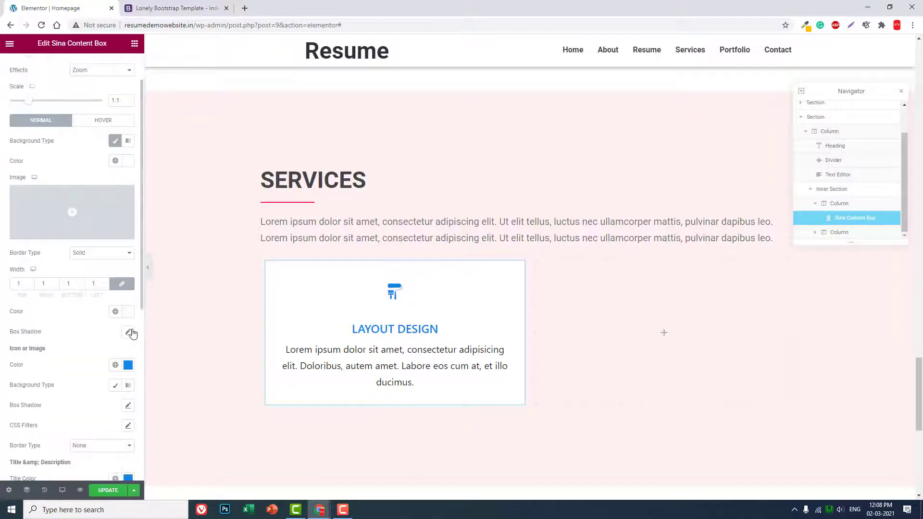
{"action": "scroll", "coordinate": [352, 210], "scroll_direction": "up", "scroll_amount": 6}
{"action": "scroll", "coordinate": [343, 227], "scroll_direction": "down", "scroll_amount": 4}
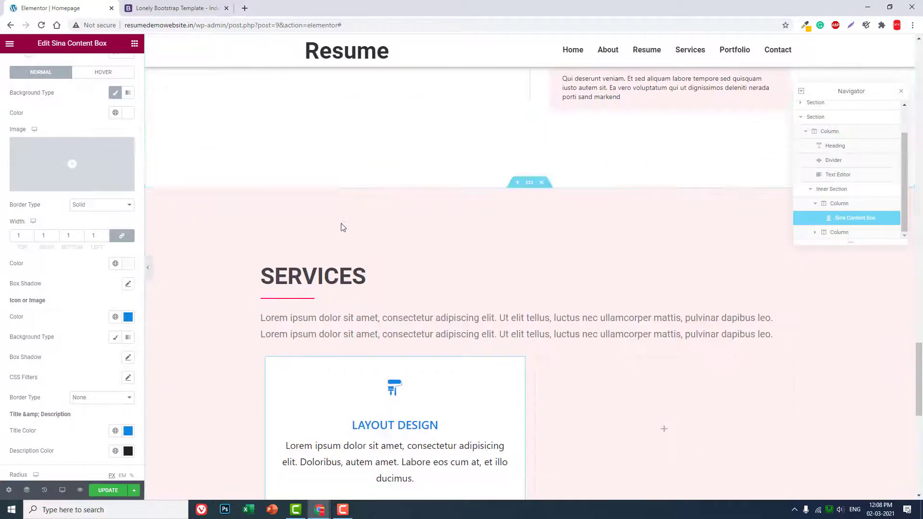
{"action": "left_click", "coordinate": [297, 302]}
{"action": "left_click", "coordinate": [73, 67]}
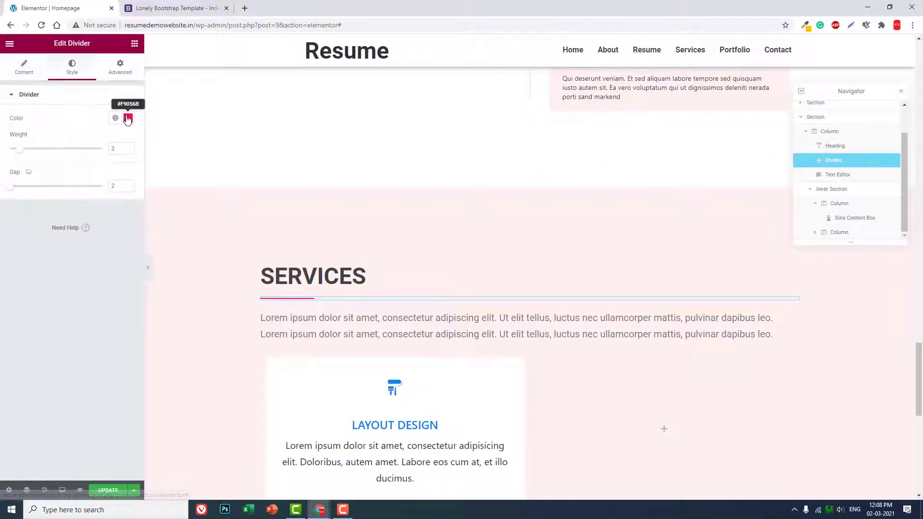
{"action": "left_click", "coordinate": [127, 118]}
{"action": "key", "text": "ctrl+c"}
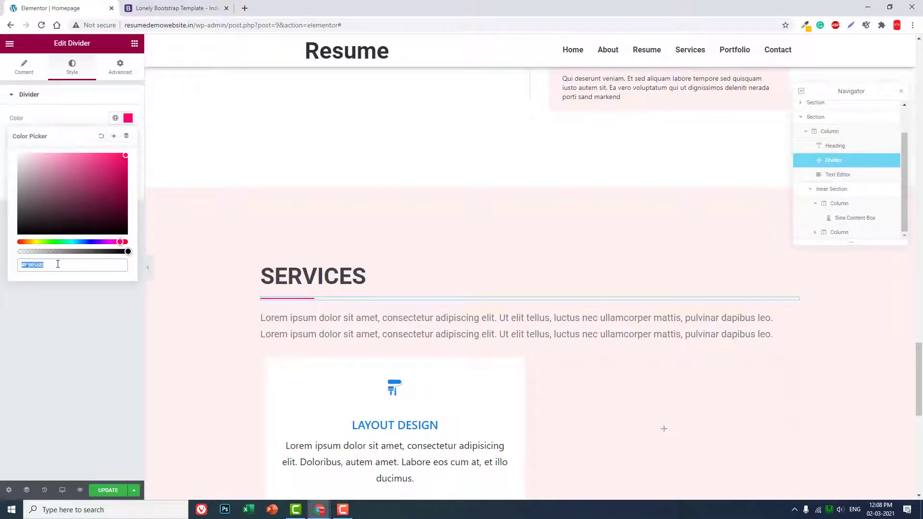
{"action": "scroll", "coordinate": [334, 328], "scroll_direction": "down", "scroll_amount": 1}
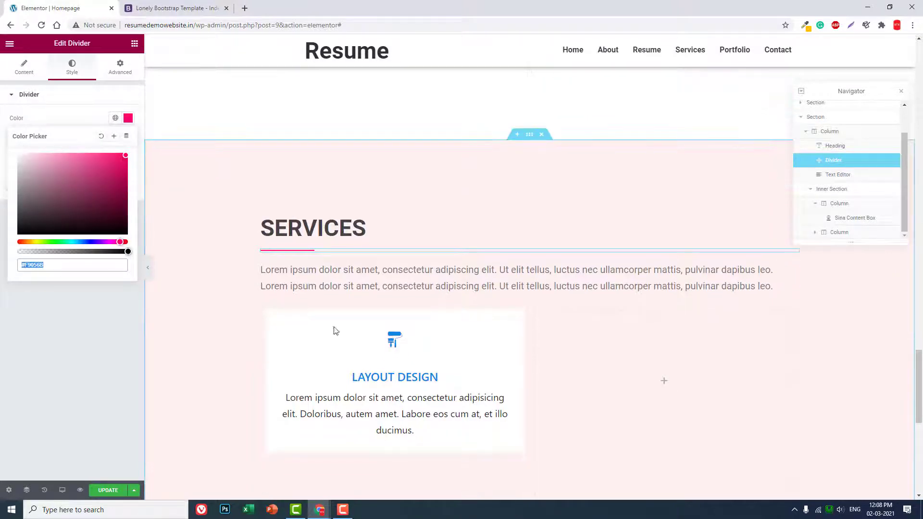
Set the LAYOUT DESIGN content box's icon colour and title colour to the copied pink #F9056B.
{"action": "left_click", "coordinate": [378, 346]}
{"action": "scroll", "coordinate": [123, 229], "scroll_direction": "down", "scroll_amount": 4}
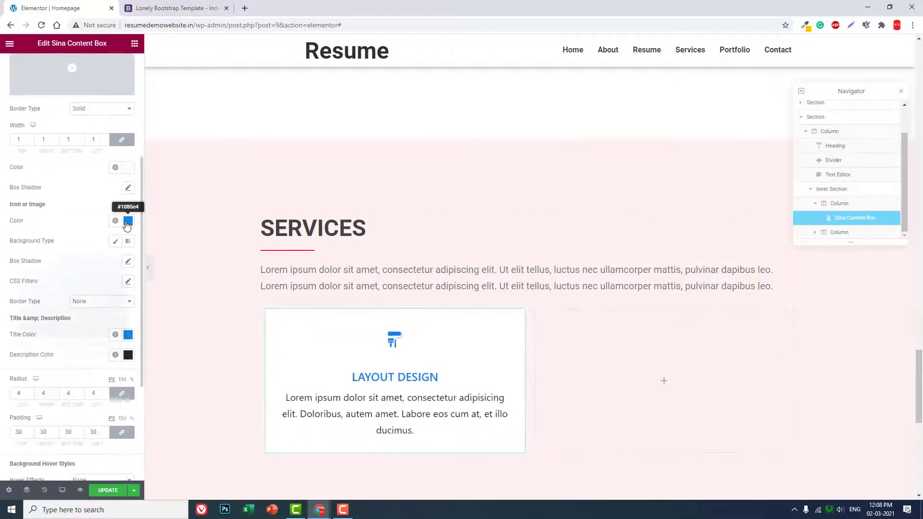
{"action": "left_click", "coordinate": [127, 221]}
{"action": "key", "text": "ctrl+v"}
{"action": "left_click", "coordinate": [76, 222]}
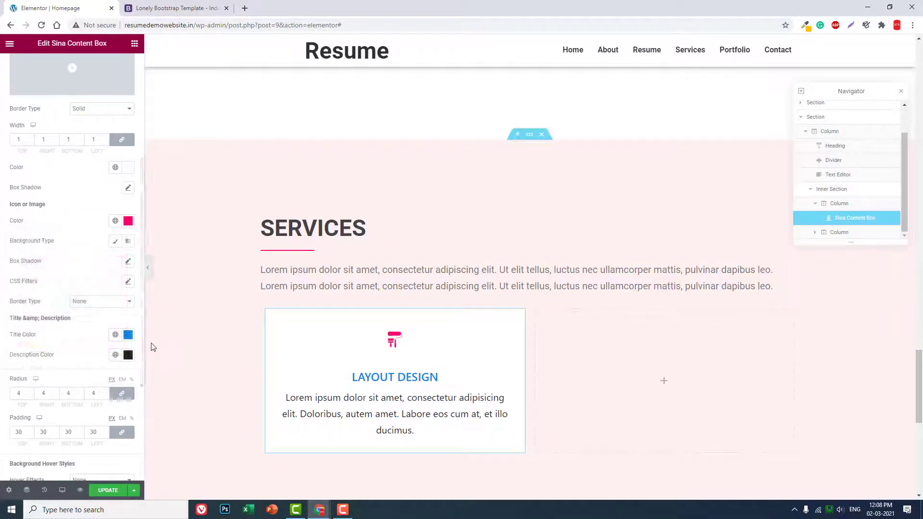
{"action": "left_click", "coordinate": [128, 335]}
{"action": "key", "text": "ctrl+v"}
{"action": "left_click", "coordinate": [81, 278]}
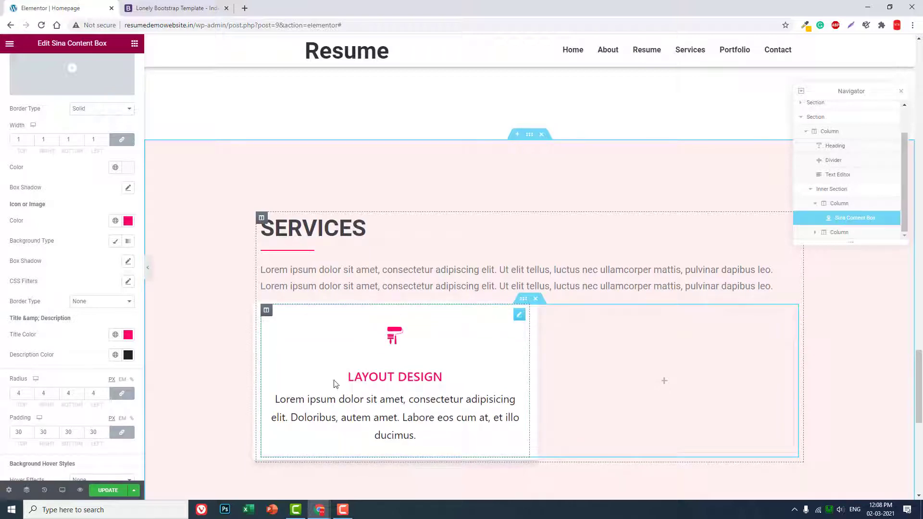
Unlink the content box's margins and set its left and right margins to 10 px.
{"action": "scroll", "coordinate": [118, 72], "scroll_direction": "up", "scroll_amount": 4}
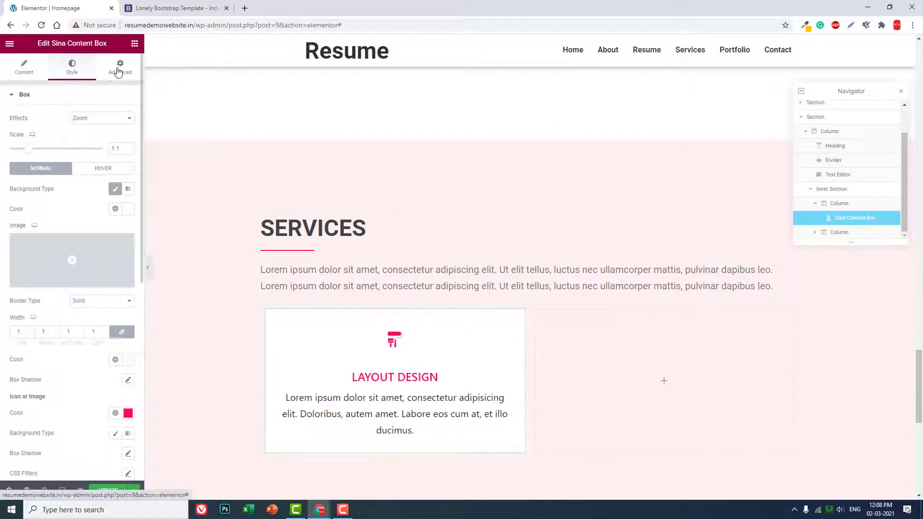
{"action": "left_click", "coordinate": [118, 71]}
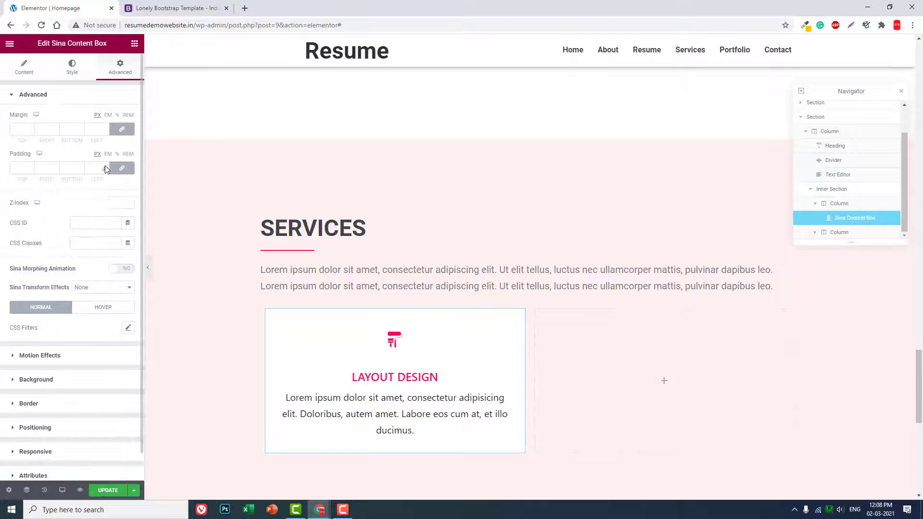
{"action": "left_click", "coordinate": [122, 129]}
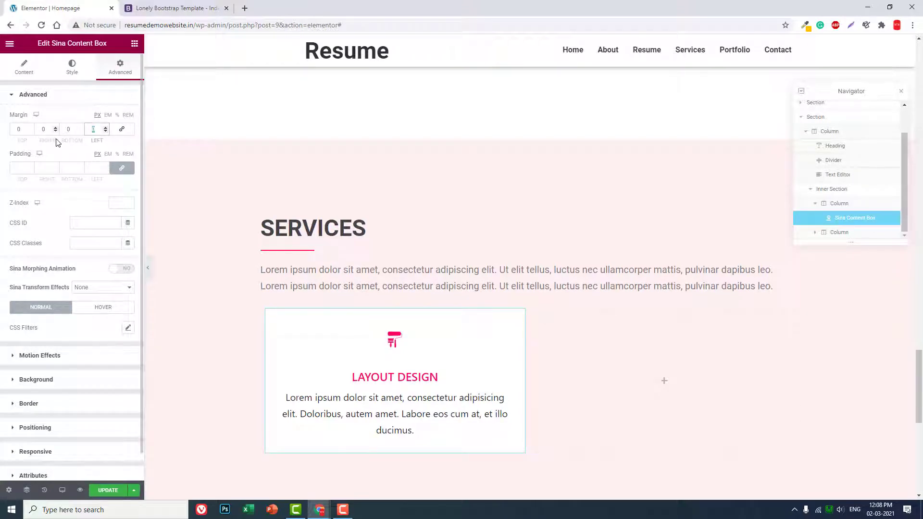
{"action": "type", "text": "10"}
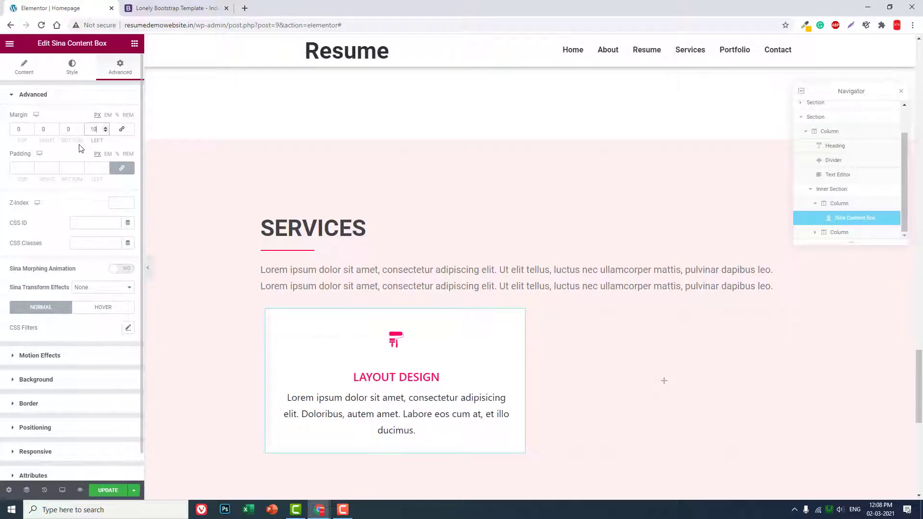
{"action": "type", "text": "1"}
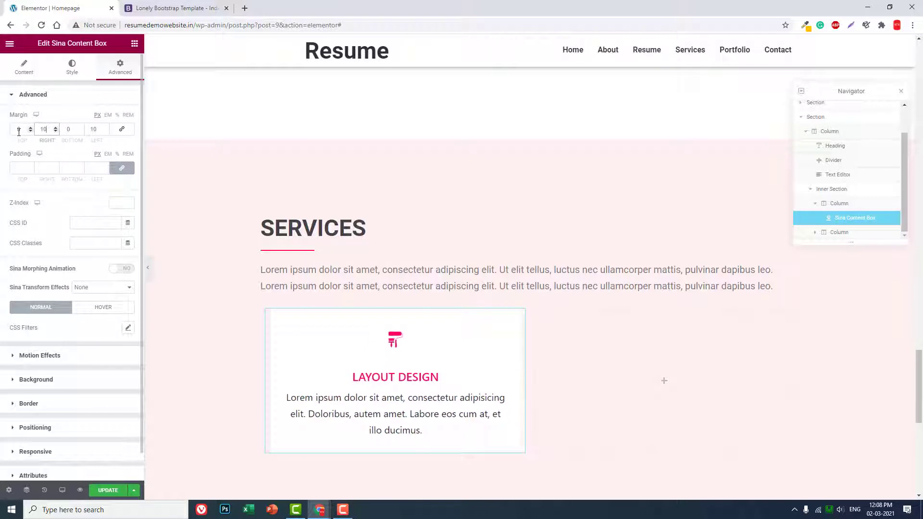
{"action": "type", "text": "0"}
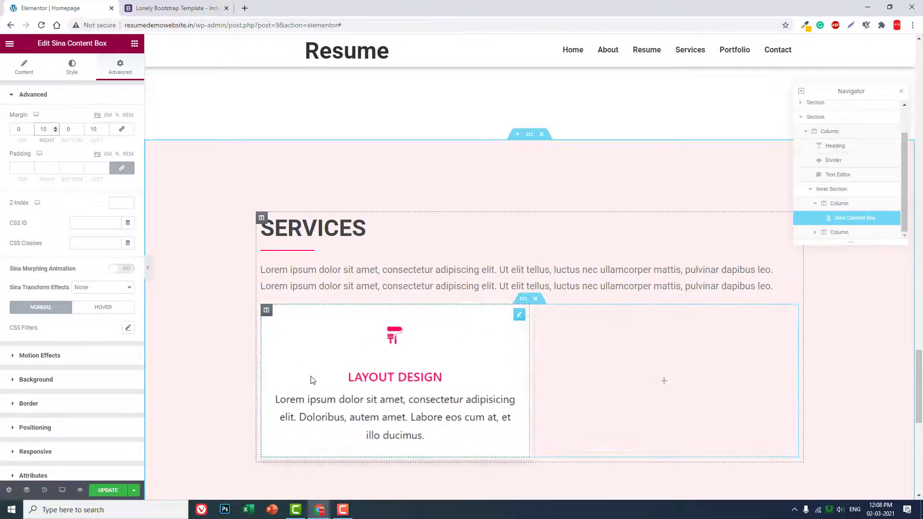
Duplicate the content box column to make four filled columns, and delete the empty last column.
{"action": "right_click", "coordinate": [267, 314]}
{"action": "left_click", "coordinate": [285, 335]}
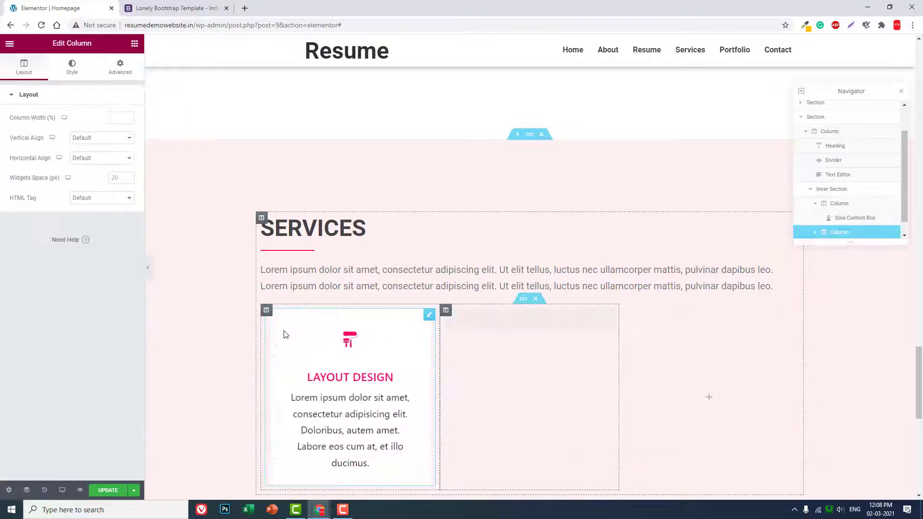
{"action": "right_click", "coordinate": [267, 313]}
{"action": "left_click", "coordinate": [288, 337]}
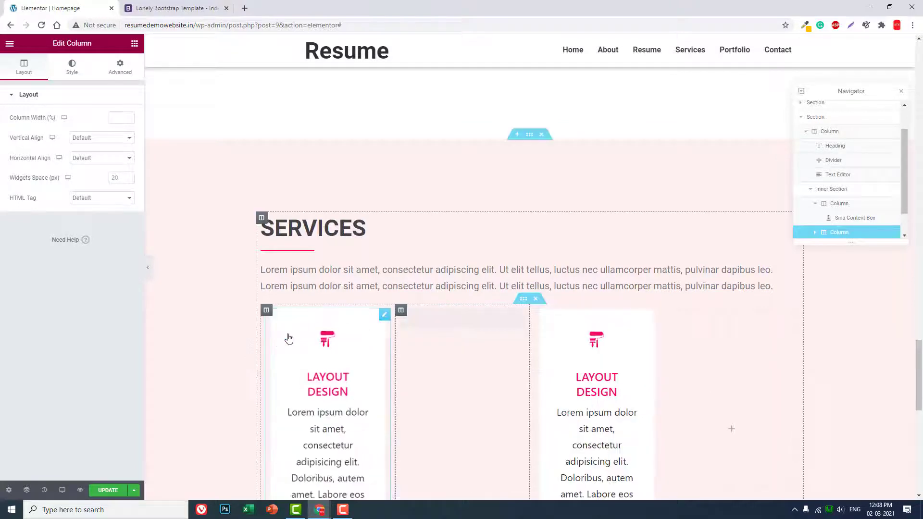
{"action": "scroll", "coordinate": [601, 346], "scroll_direction": "down", "scroll_amount": 1}
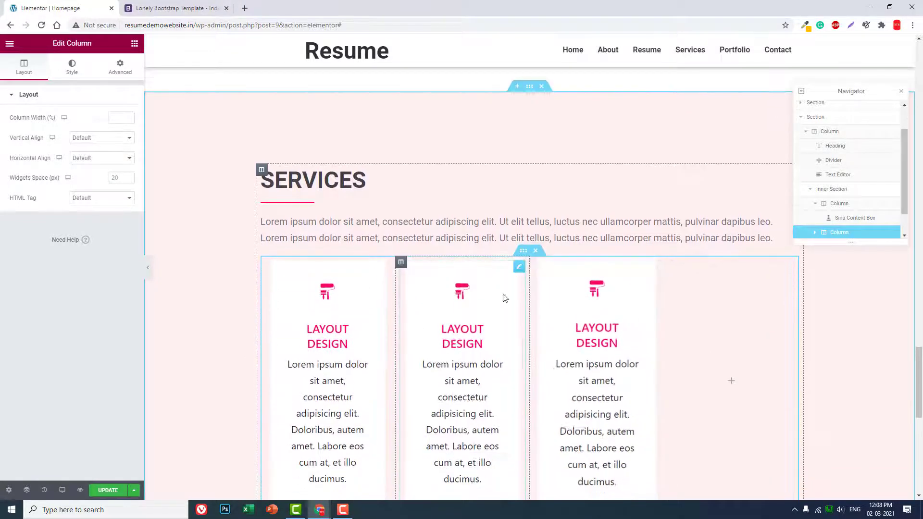
{"action": "right_click", "coordinate": [535, 262]}
{"action": "left_click", "coordinate": [554, 287]}
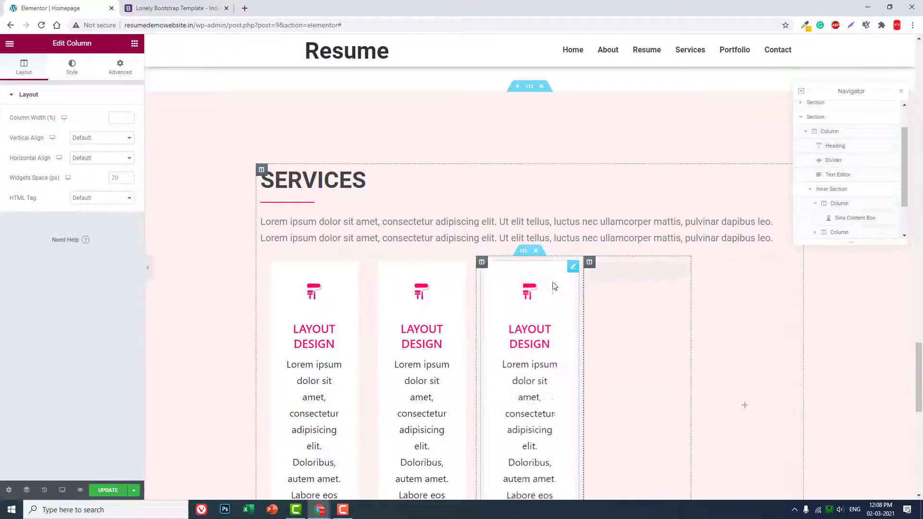
{"action": "right_click", "coordinate": [697, 265]}
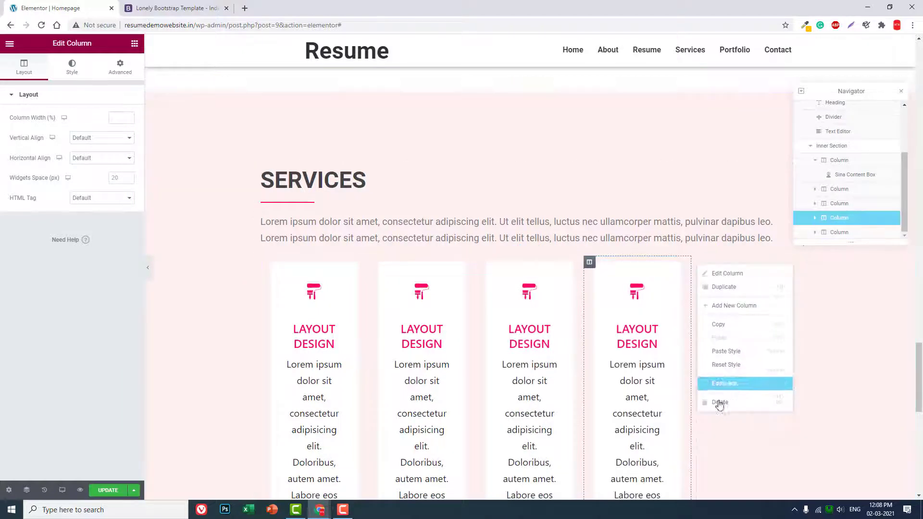
{"action": "left_click", "coordinate": [720, 406]}
{"action": "scroll", "coordinate": [721, 407], "scroll_direction": "down", "scroll_amount": 2}
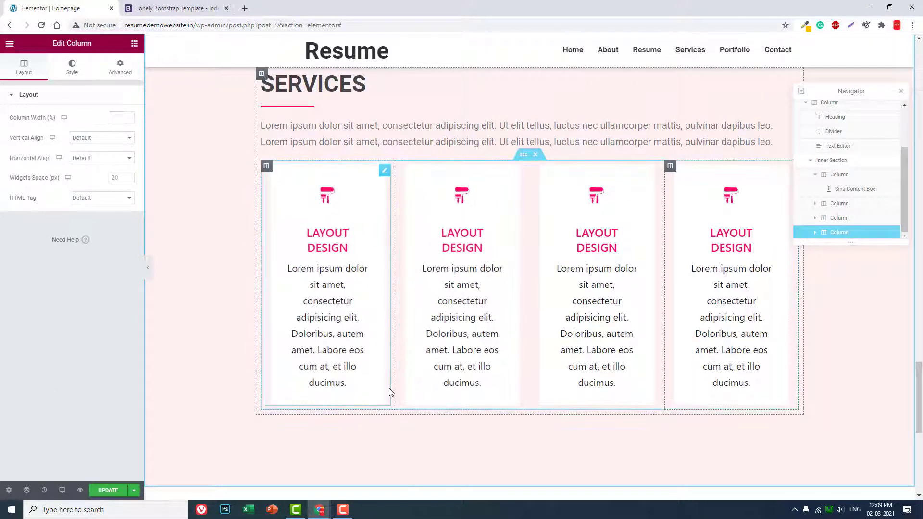
Set the left and right margins of the first content box to 5 px.
{"action": "left_click", "coordinate": [266, 166]}
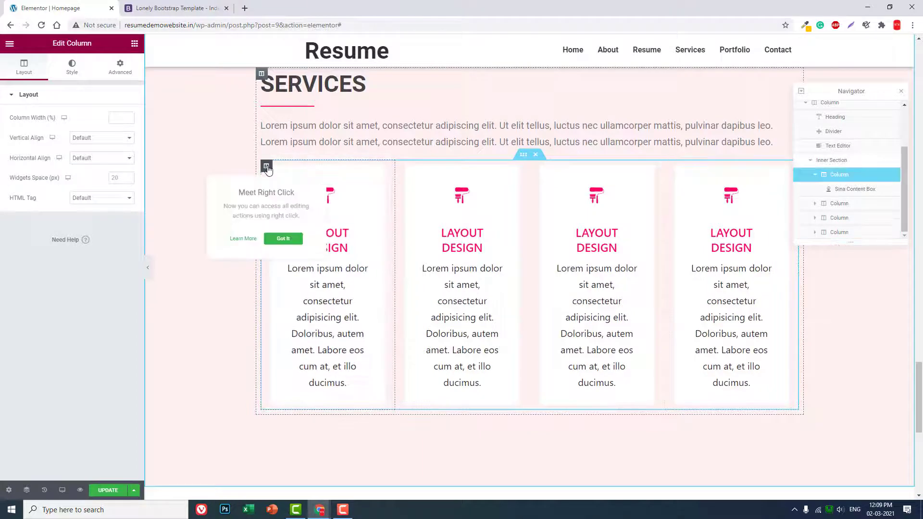
{"action": "left_click", "coordinate": [121, 67]}
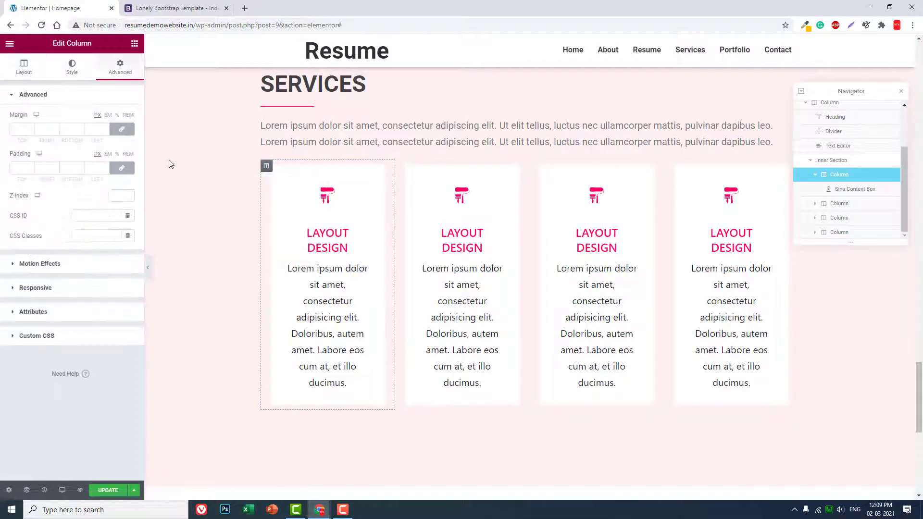
{"action": "left_click", "coordinate": [310, 205]}
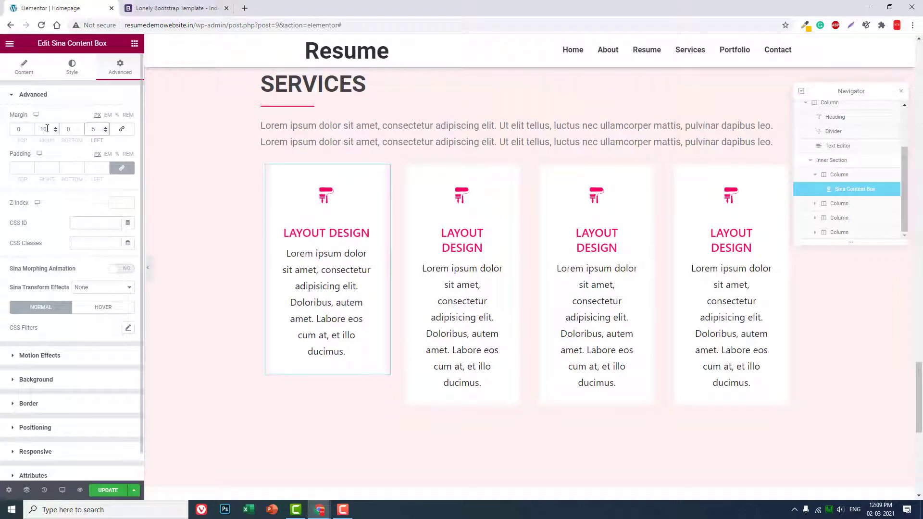
{"action": "type", "text": "5"}
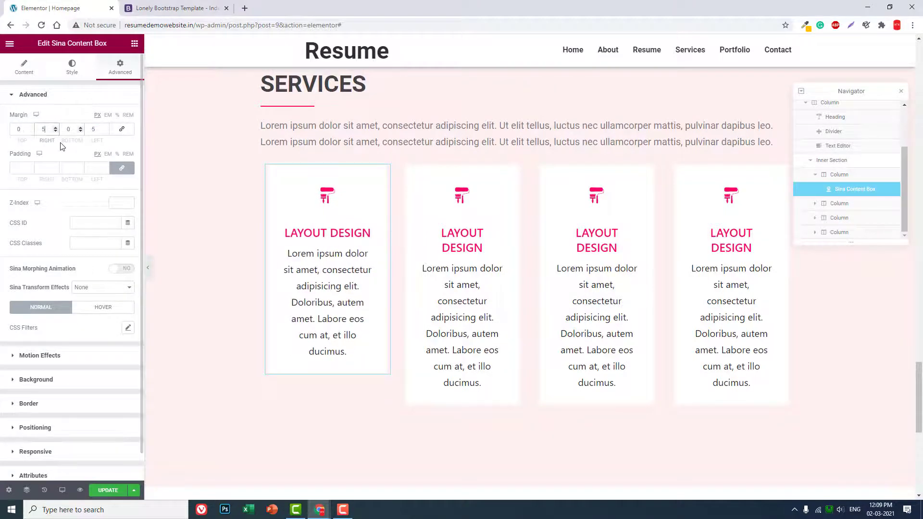
Copy the first content box and paste its style onto the other three content boxes.
{"action": "right_click", "coordinate": [268, 169]}
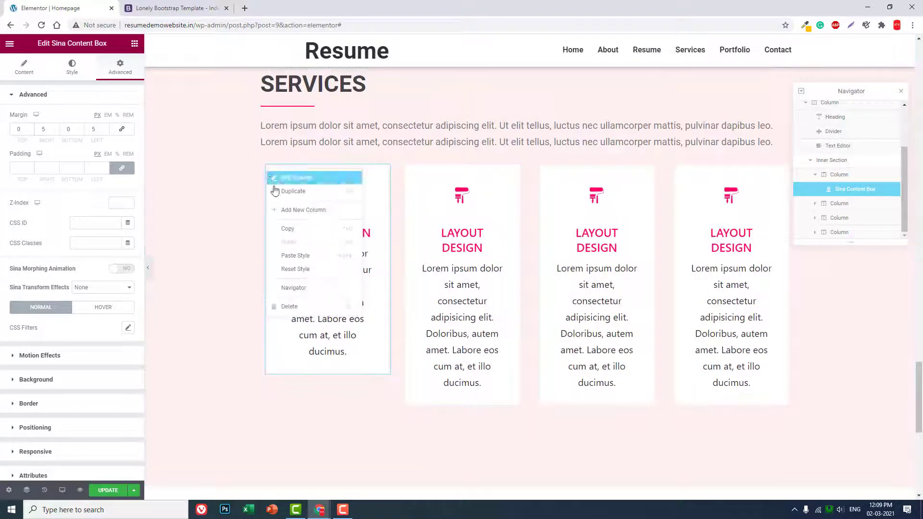
{"action": "left_click", "coordinate": [288, 229]}
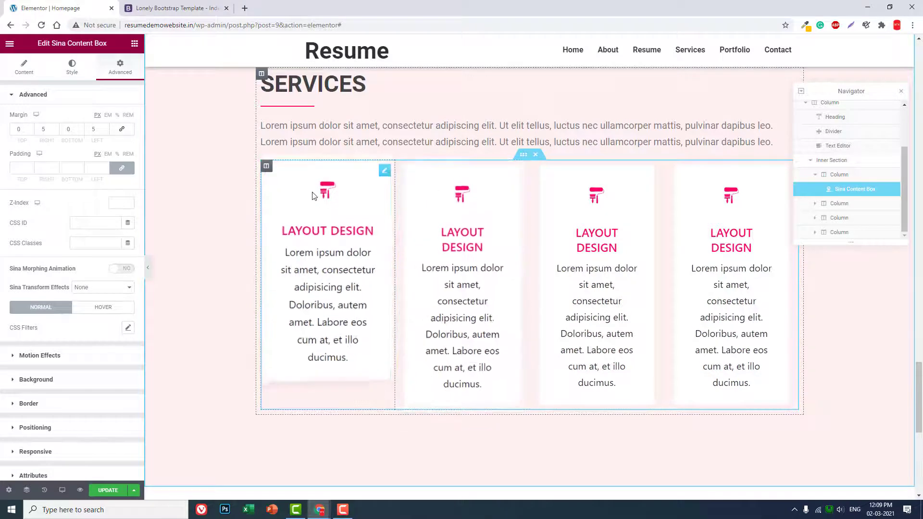
{"action": "right_click", "coordinate": [384, 171]}
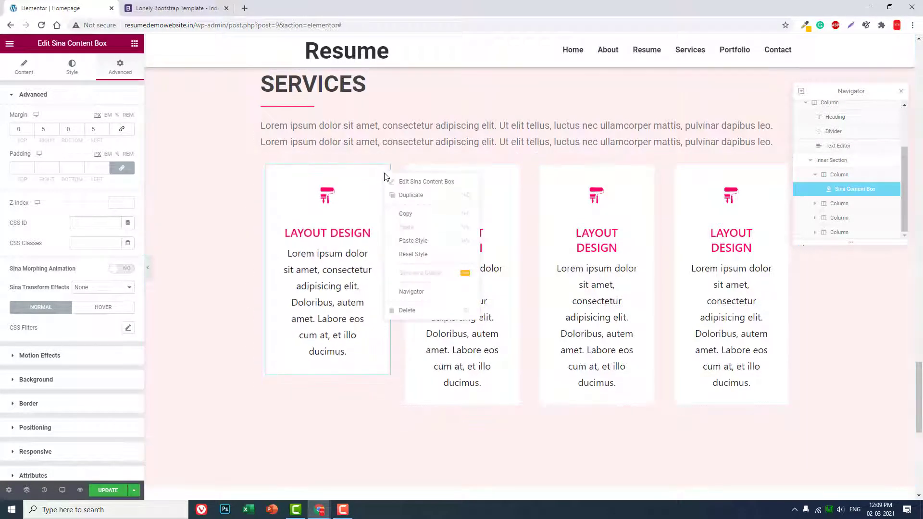
{"action": "left_click", "coordinate": [404, 215]}
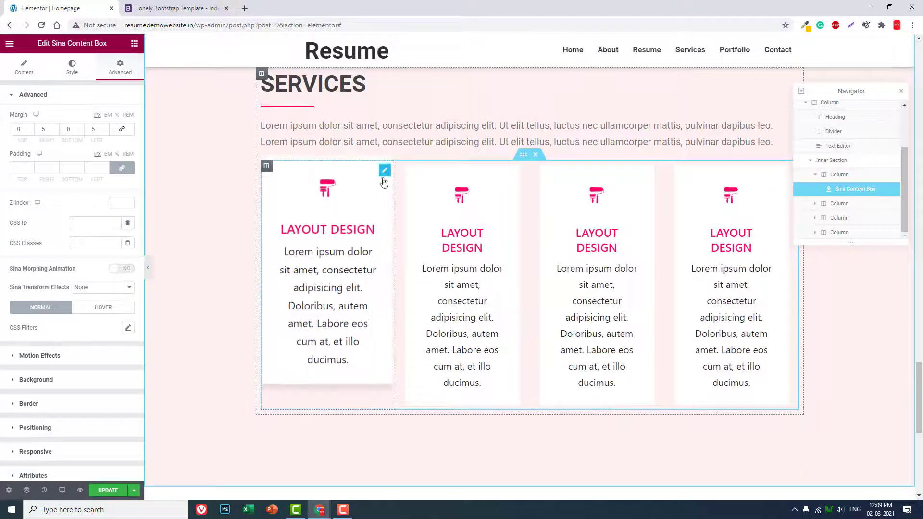
{"action": "right_click", "coordinate": [519, 171]}
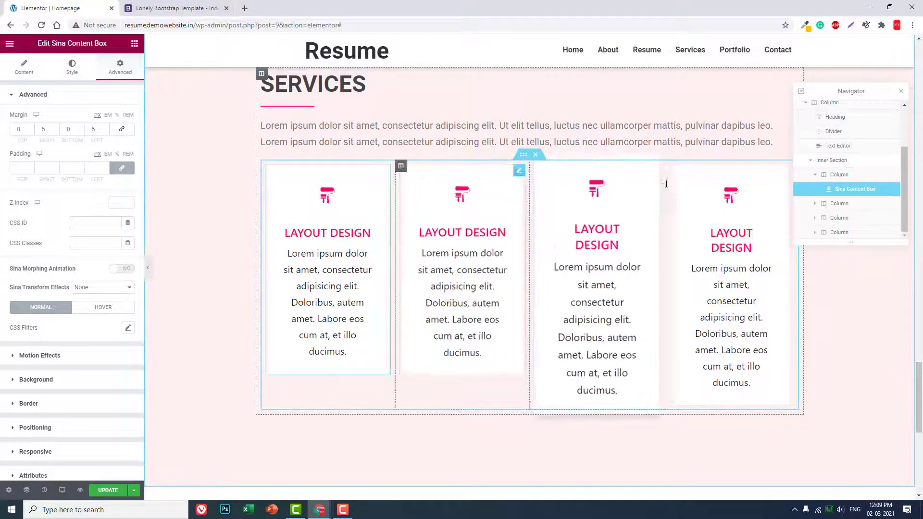
{"action": "right_click", "coordinate": [653, 171]}
{"action": "left_click", "coordinate": [674, 239]}
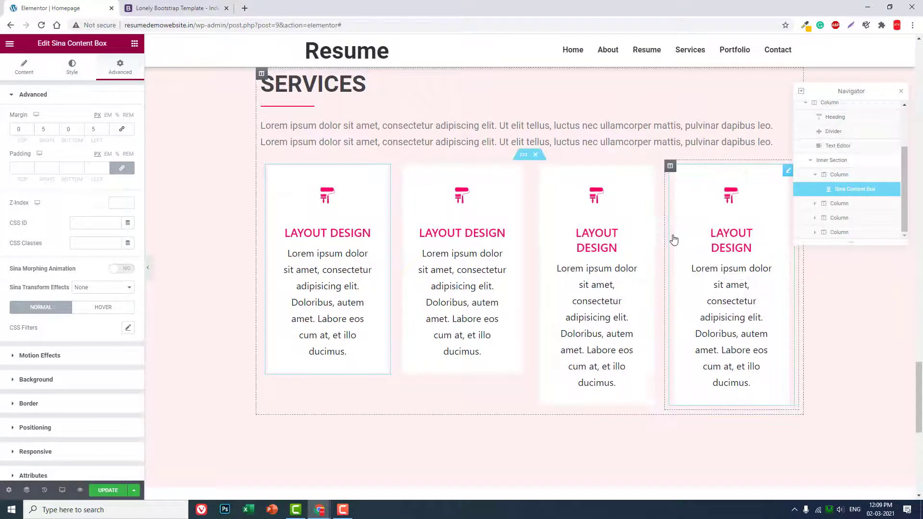
{"action": "right_click", "coordinate": [789, 180]}
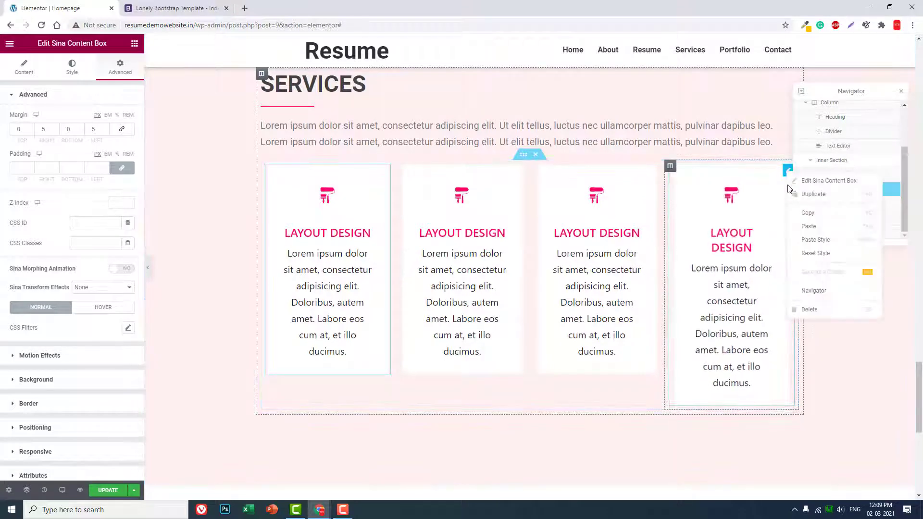
{"action": "left_click", "coordinate": [816, 239]}
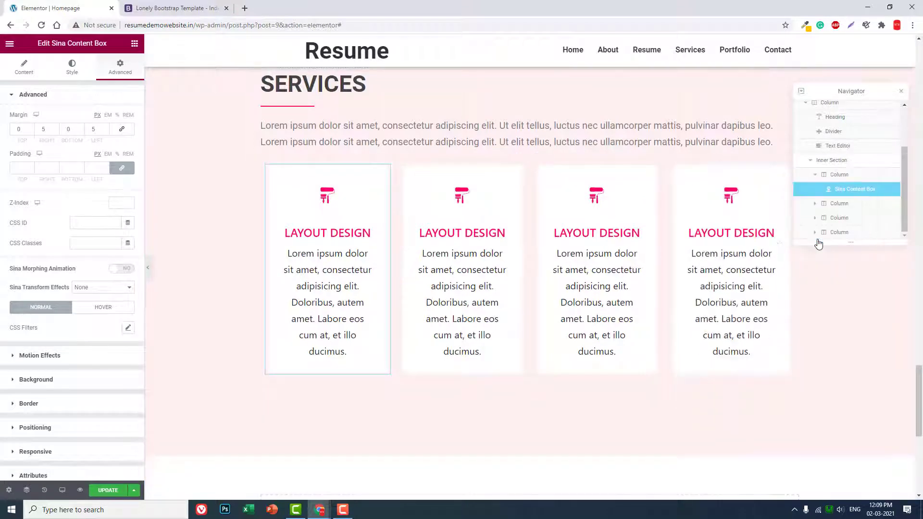
Preview the SERVICES section at full width with the editing controls hidden, checking the four content boxes, and restore the editor view.
{"action": "left_click", "coordinate": [147, 267]}
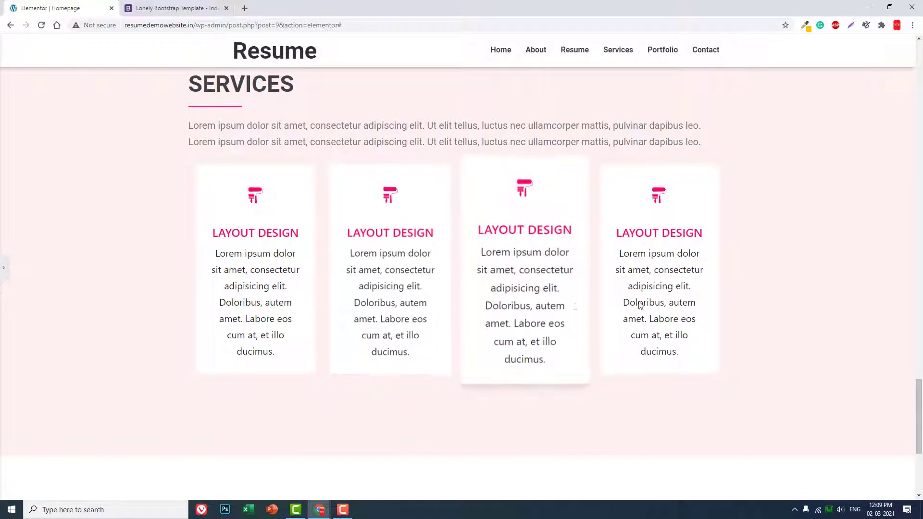
{"action": "scroll", "coordinate": [766, 227], "scroll_direction": "down", "scroll_amount": 5}
{"action": "scroll", "coordinate": [767, 227], "scroll_direction": "up", "scroll_amount": 4}
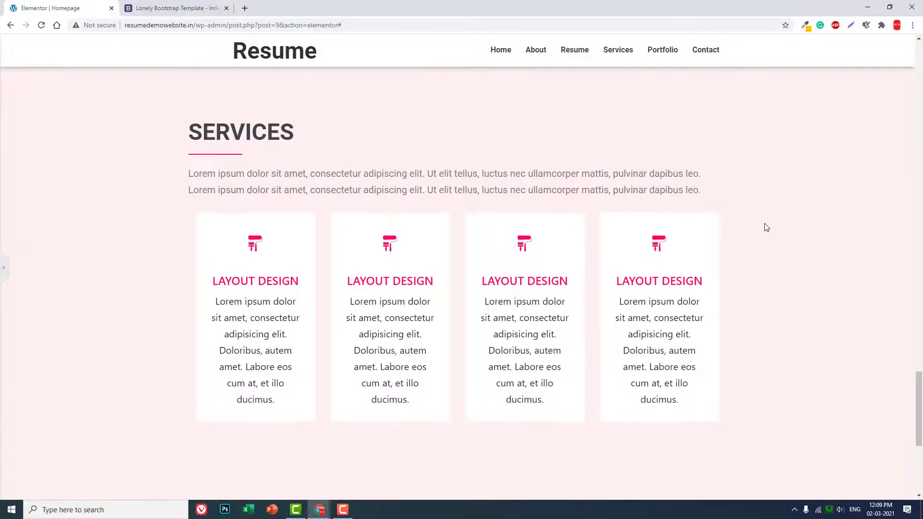
{"action": "scroll", "coordinate": [766, 227], "scroll_direction": "down", "scroll_amount": 1}
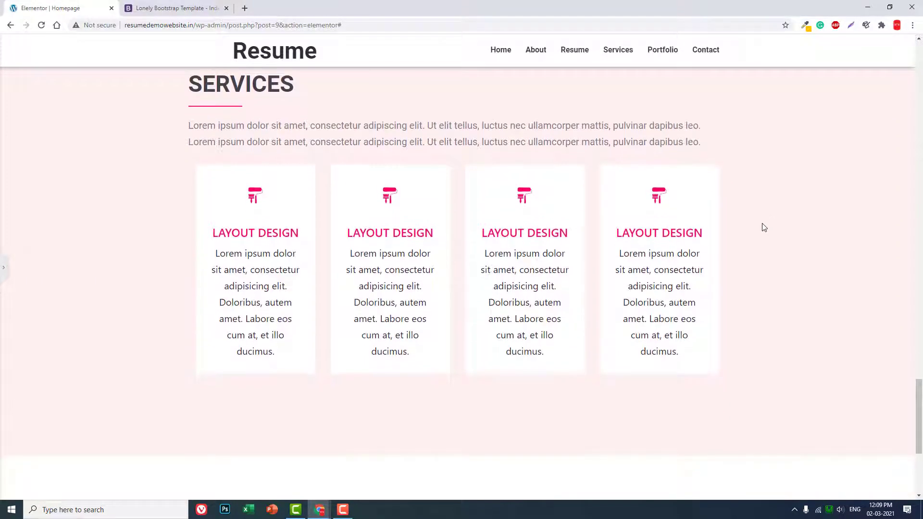
{"action": "left_click", "coordinate": [4, 268]}
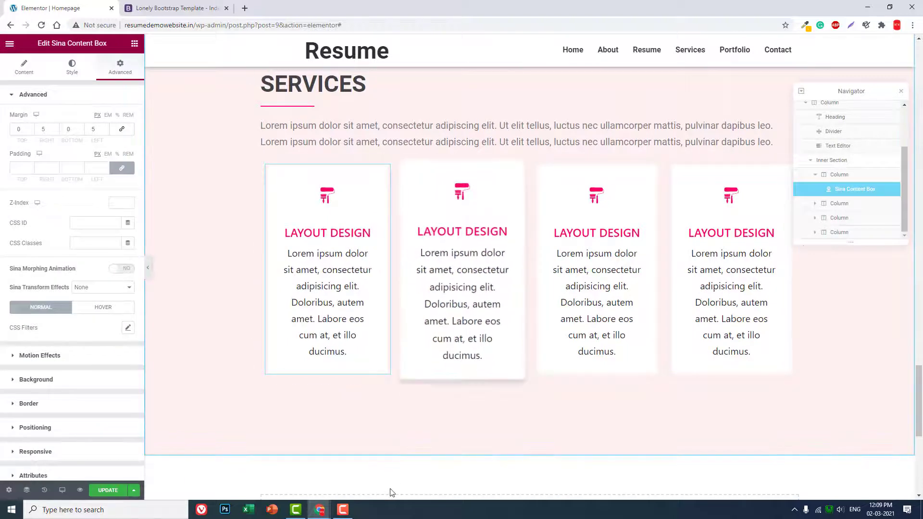
Change the second content box's icon to icofont-paint.
{"action": "left_click", "coordinate": [460, 195]}
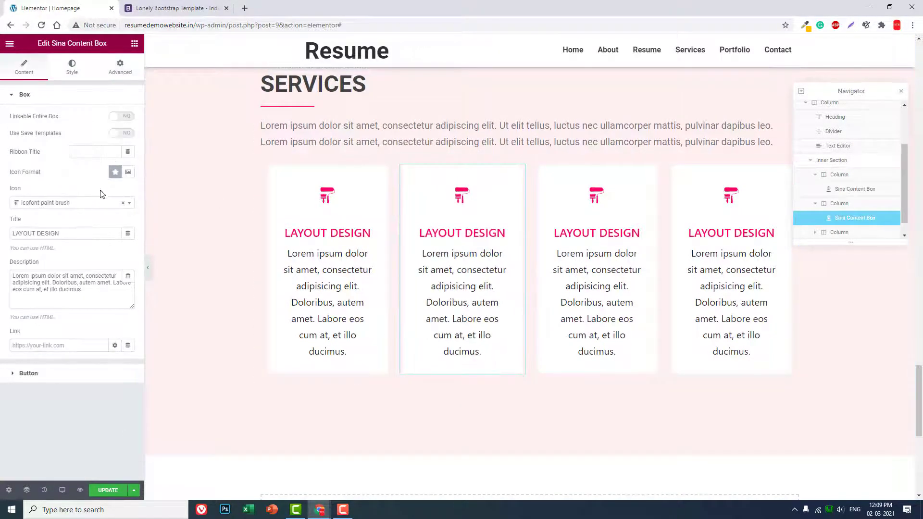
{"action": "left_click", "coordinate": [61, 204]}
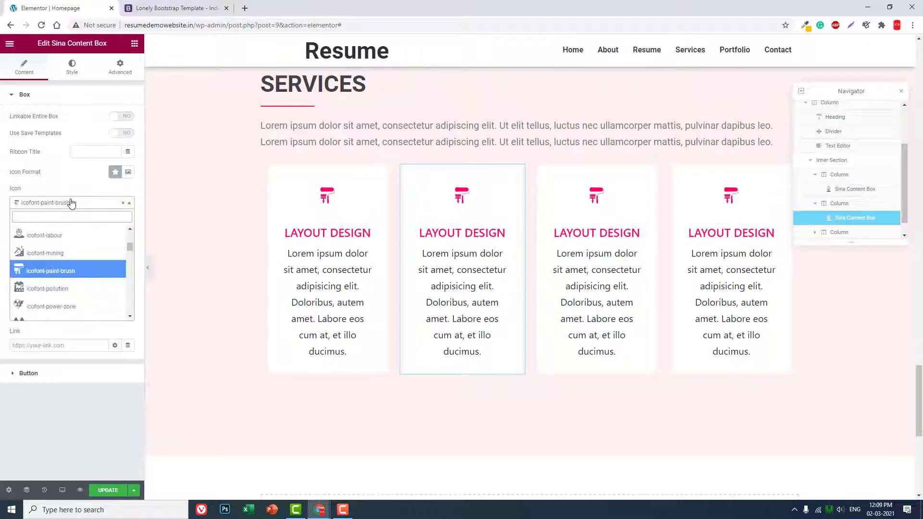
{"action": "type", "text": "PAIN"}
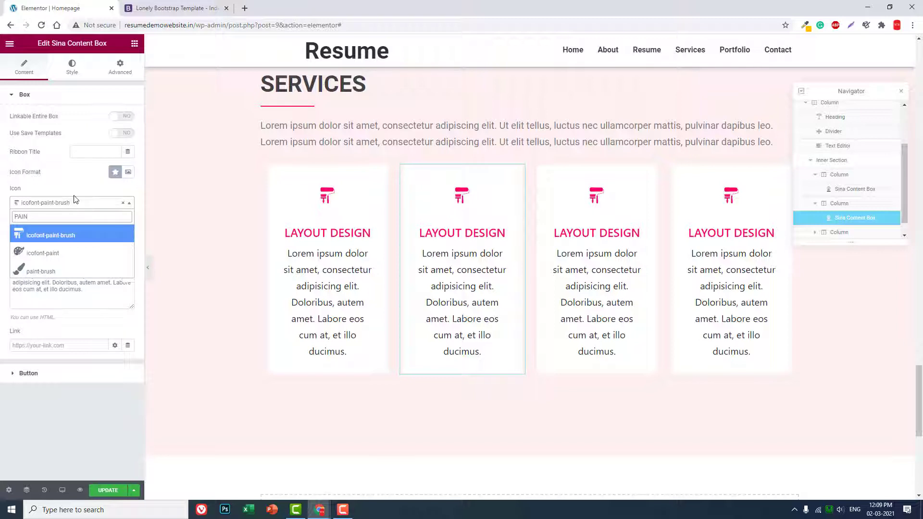
{"action": "left_click", "coordinate": [104, 253]}
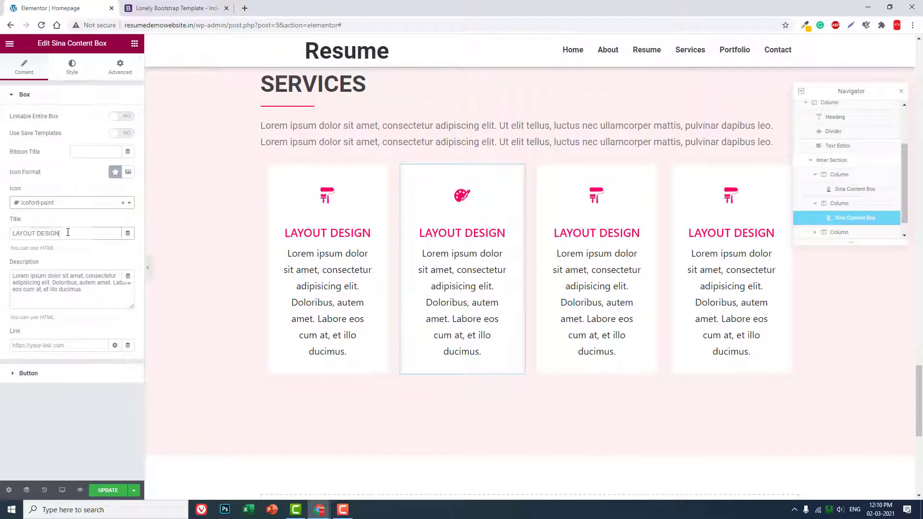
Change the second content box's title to WEB DESIGN.
{"action": "left_click_drag", "start_coordinate": [71, 232], "coordinate": [4, 232]}
{"action": "type", "text": "WEB DEISNG"}
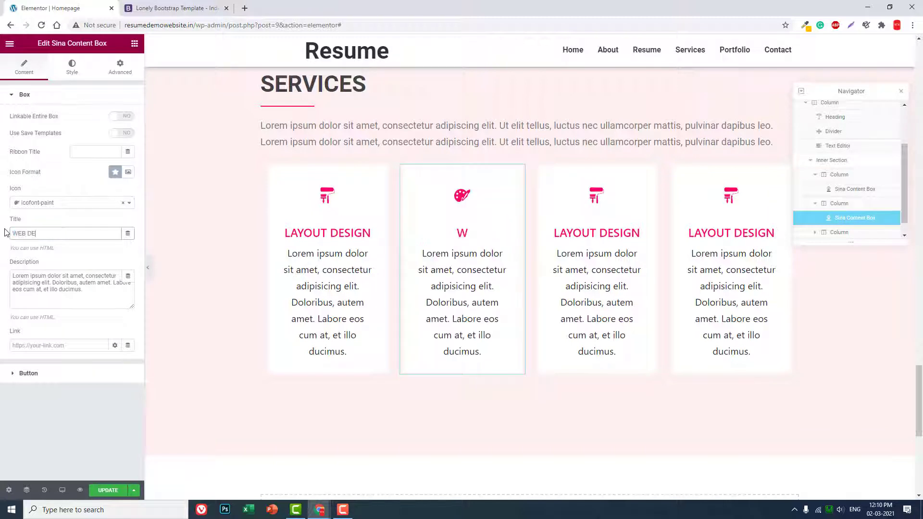
{"action": "key", "text": "BackSpace"}
{"action": "key", "text": "BackSpace"}
{"action": "key", "text": "BackSpace"}
{"action": "key", "text": "BackSpace"}
{"action": "type", "text": "SIGN"}
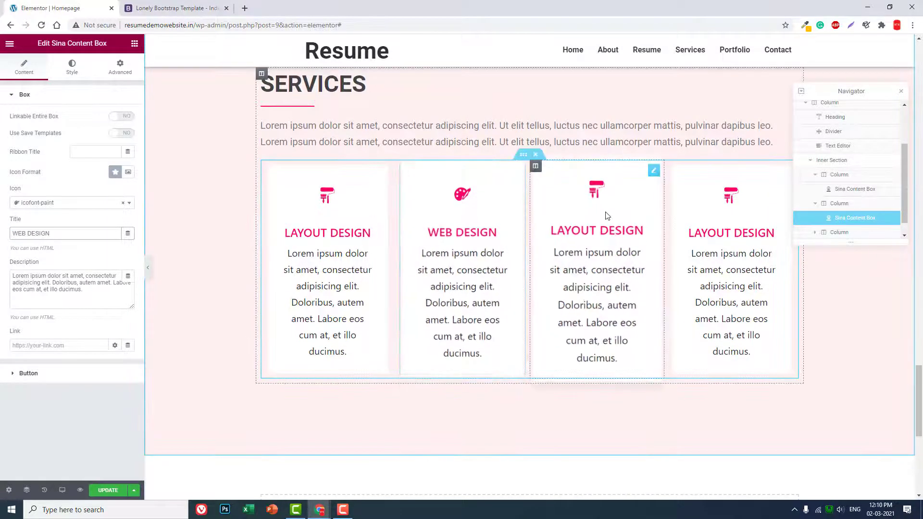
Change the third content box's icon to icofont-responsive.
{"action": "left_click", "coordinate": [600, 192]}
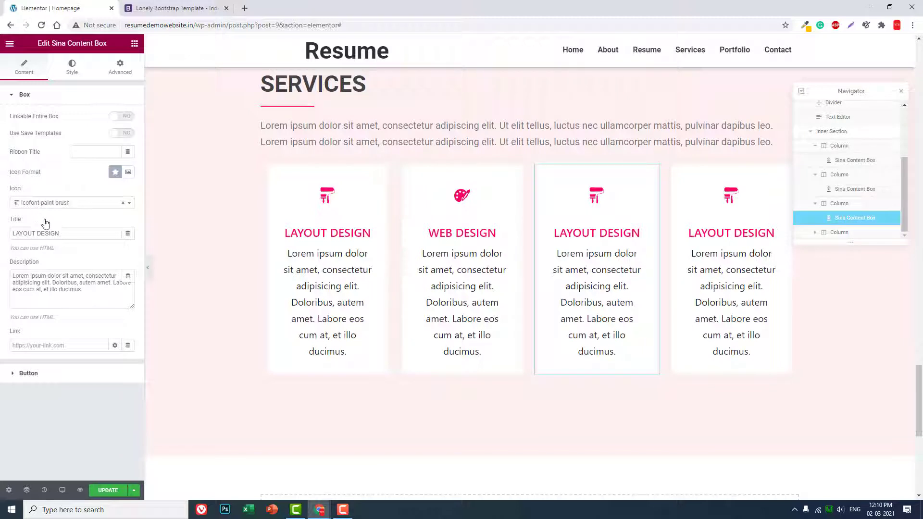
{"action": "left_click", "coordinate": [50, 202]}
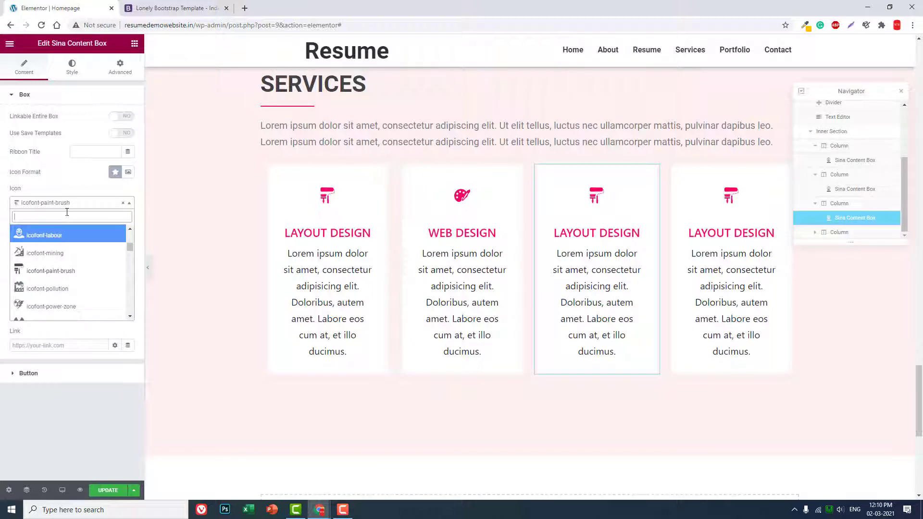
{"action": "type", "text": "PAIN"}
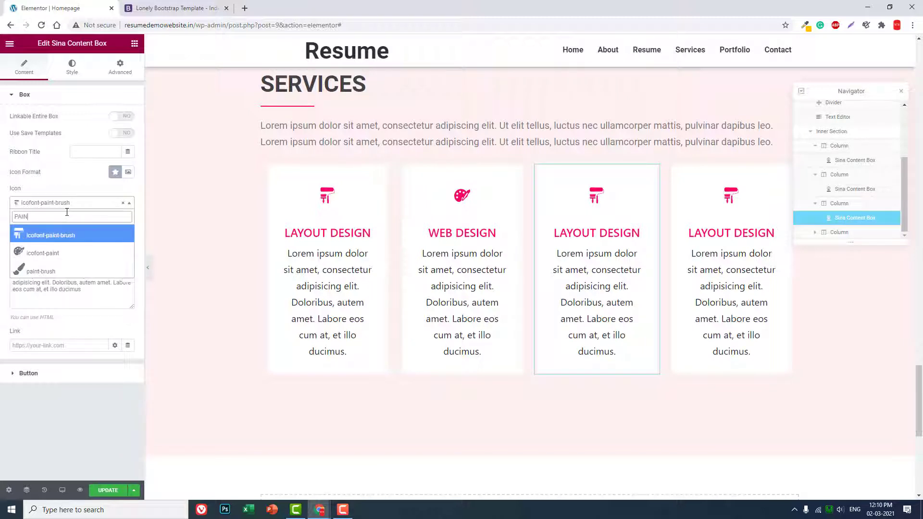
{"action": "key", "text": "BackSpace"}
{"action": "key", "text": "BackSpace"}
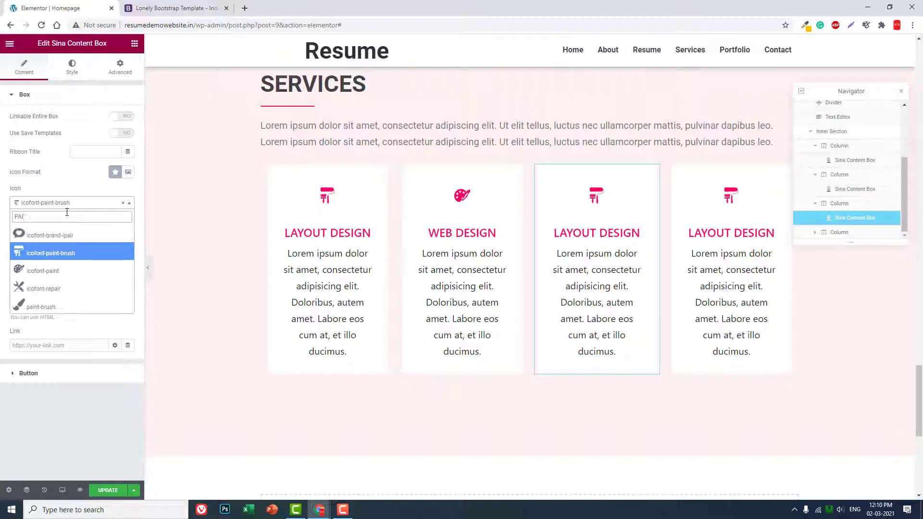
{"action": "key", "text": "BackSpace"}
{"action": "key", "text": "BackSpace"}
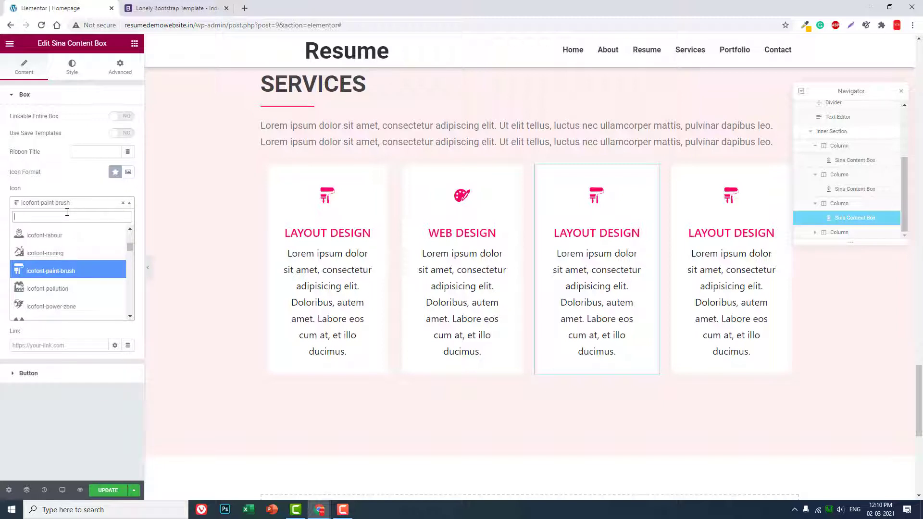
{"action": "type", "text": "DES"}
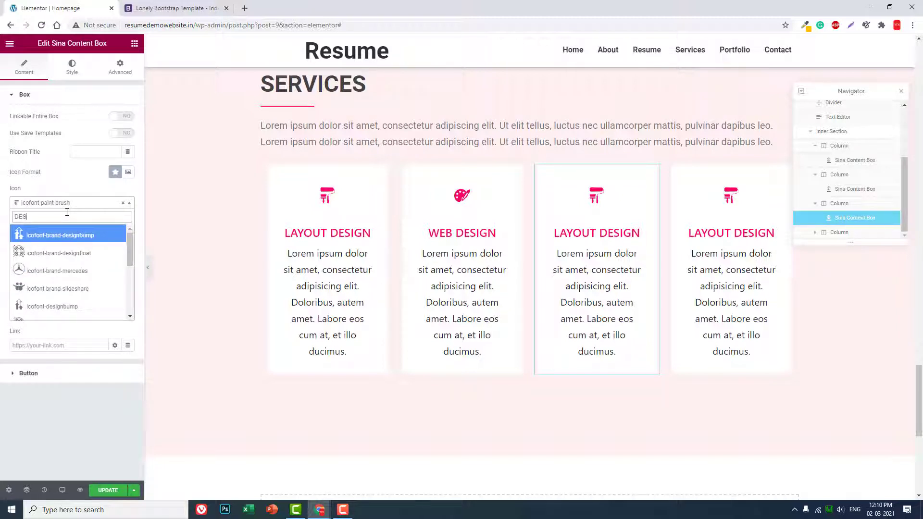
{"action": "key", "text": "BackSpace"}
{"action": "key", "text": "BackSpace"}
{"action": "key", "text": "BackSpace"}
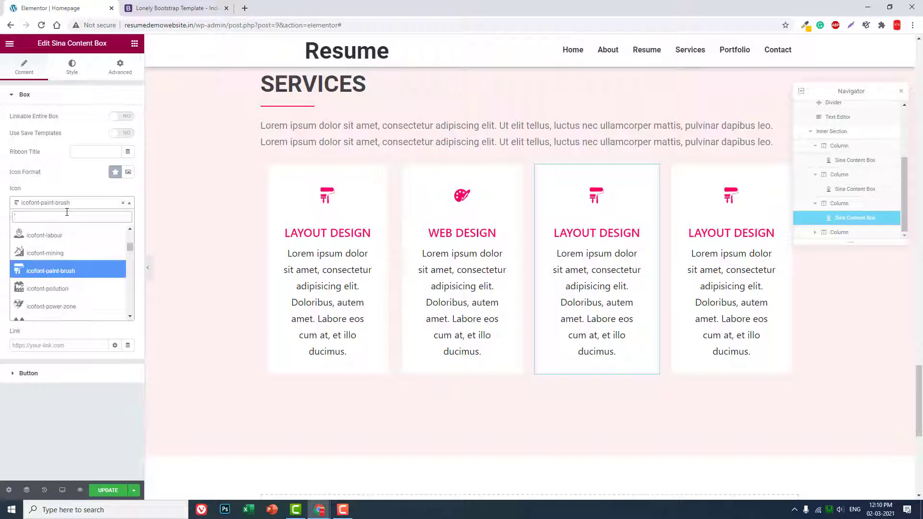
{"action": "type", "text": "RES"}
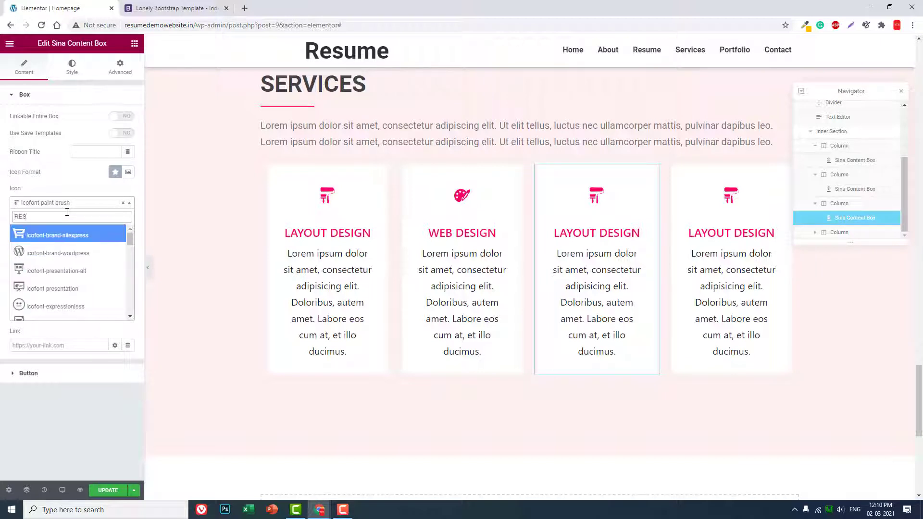
{"action": "type", "text": "P"}
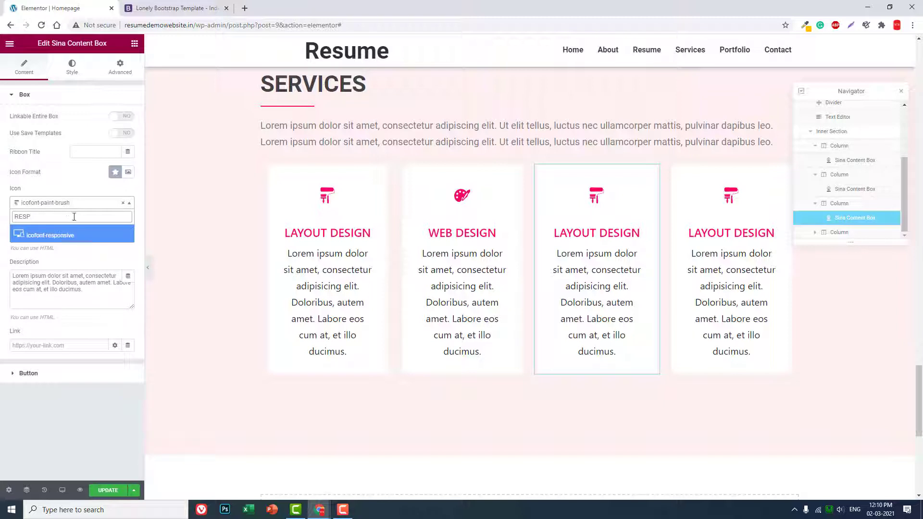
{"action": "left_click", "coordinate": [67, 234]}
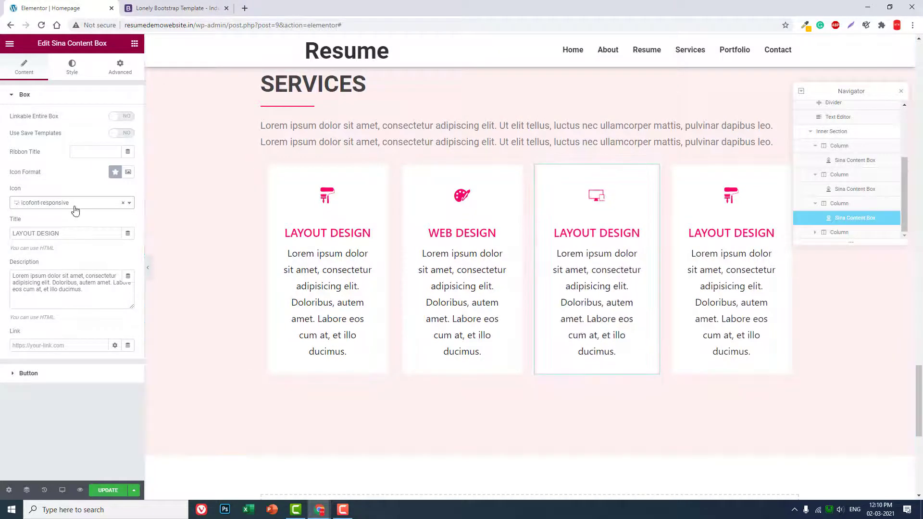
Replace the third content box's title with RESPONSIVE DESIGN.
{"action": "triple_click", "coordinate": [61, 233]}
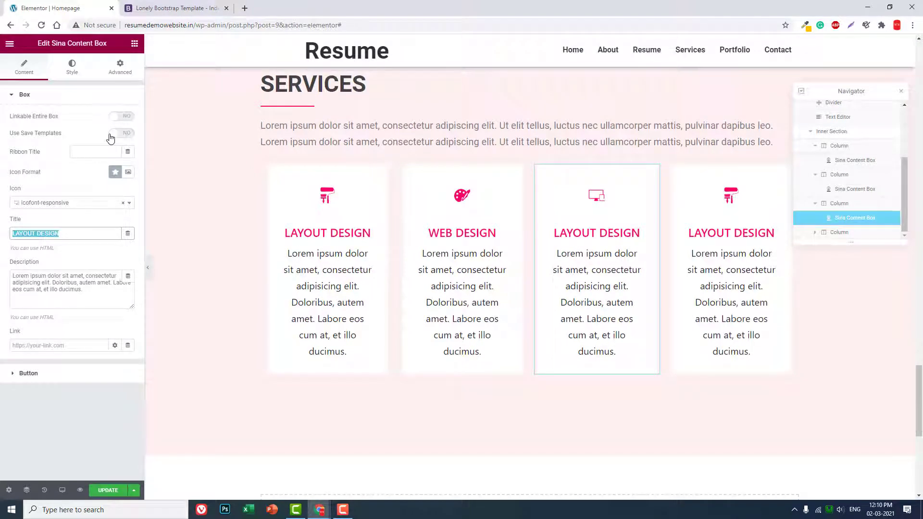
{"action": "type", "text": "RESPONSIVE "}
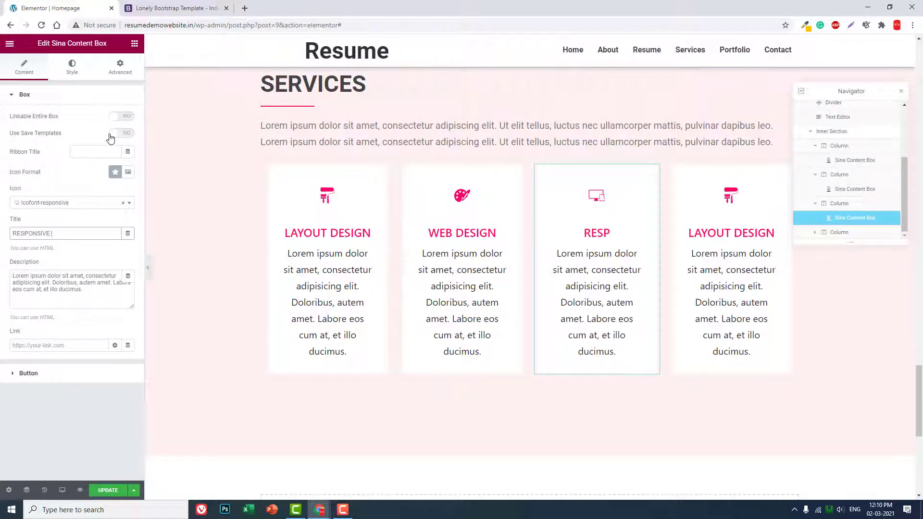
{"action": "type", "text": "DESIGN"}
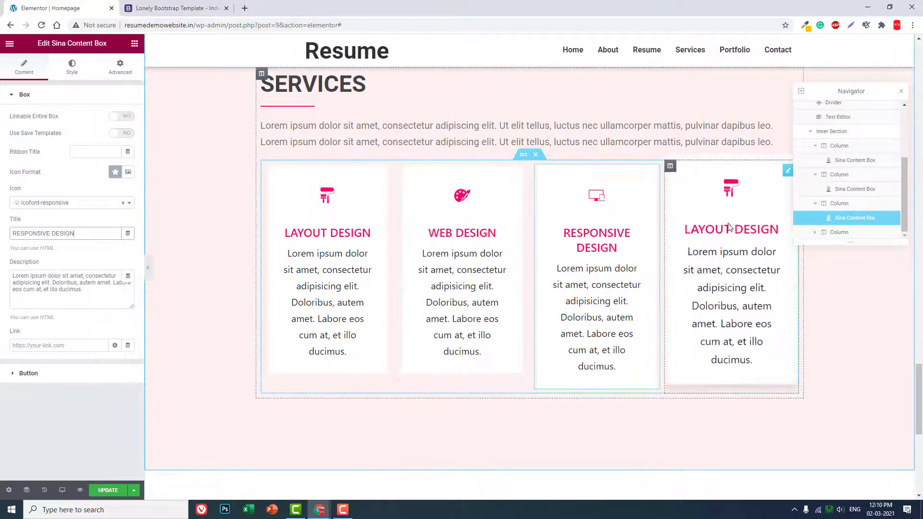
Give the fourth content box the icofont-speed-meter icon and the title FAST DESIGN.
{"action": "left_click", "coordinate": [729, 228]}
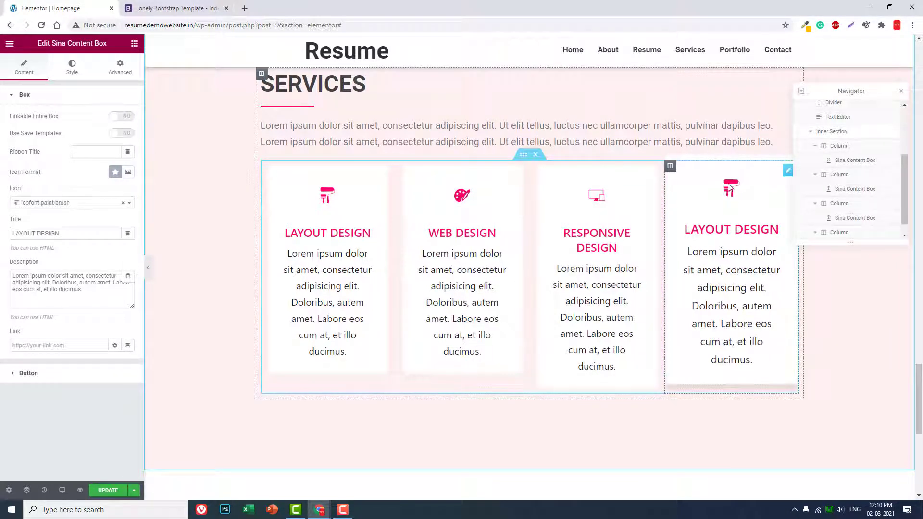
{"action": "left_click", "coordinate": [68, 204]}
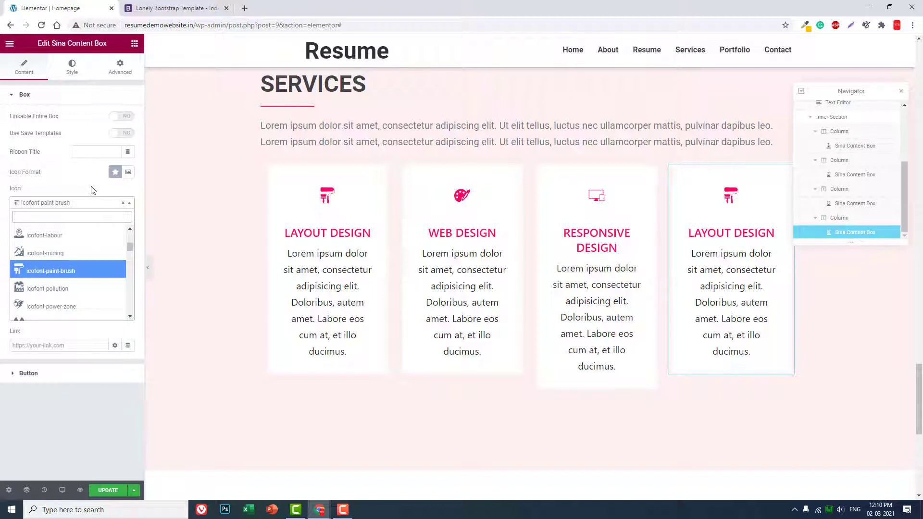
{"action": "type", "text": "SPE"}
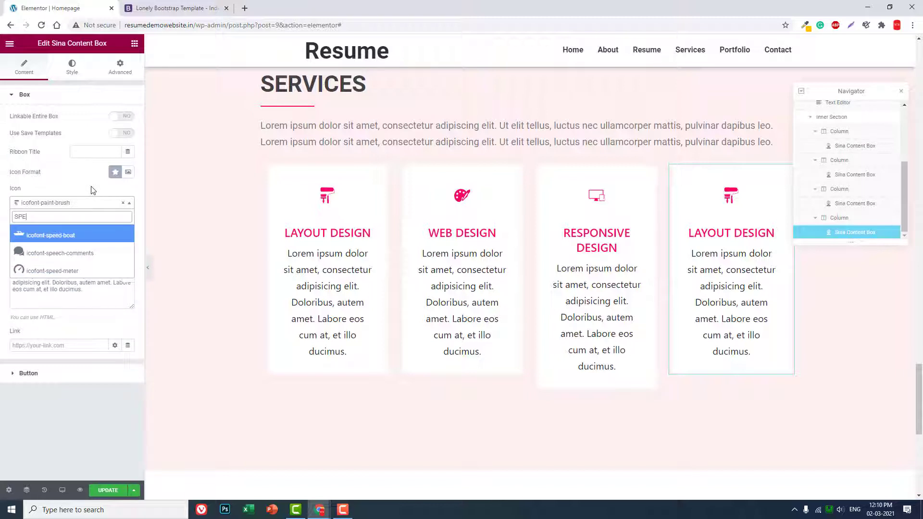
{"action": "left_click", "coordinate": [88, 270]}
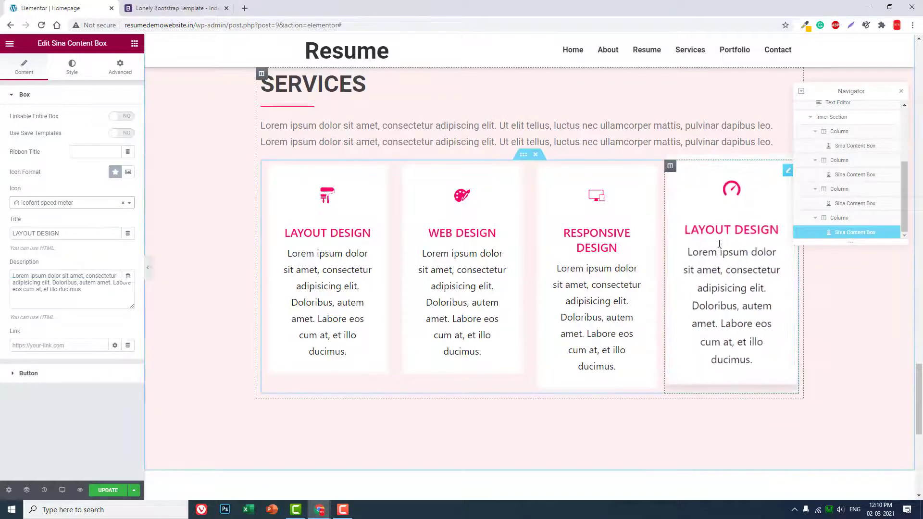
{"action": "left_click_drag", "start_coordinate": [68, 234], "coordinate": [11, 194]}
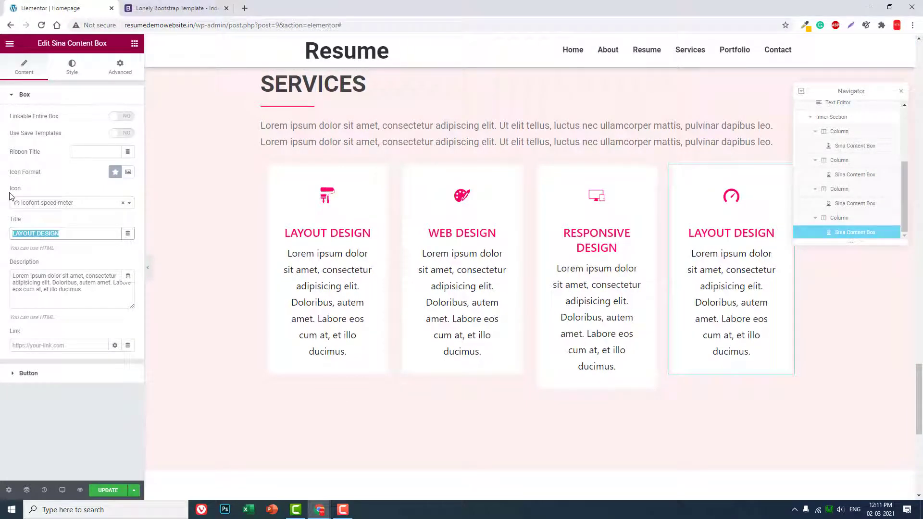
{"action": "type", "text": "FAST DE"}
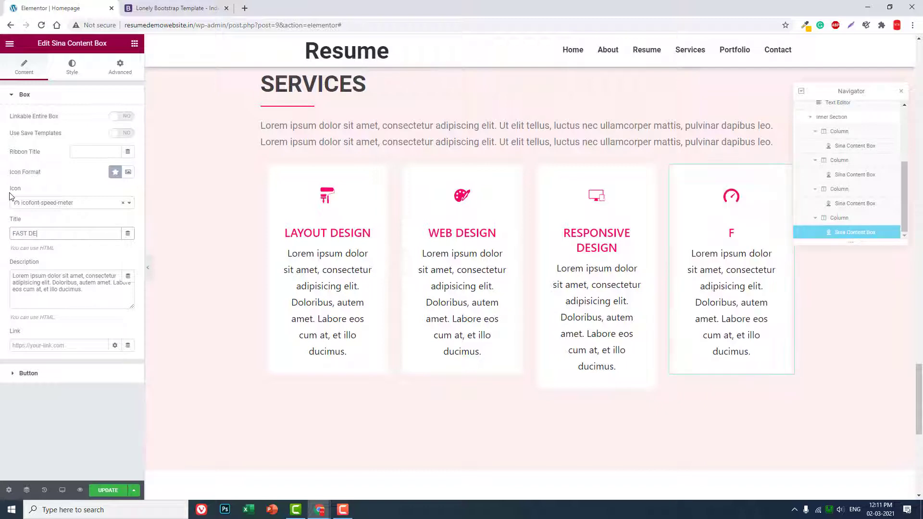
{"action": "type", "text": "SIGN"}
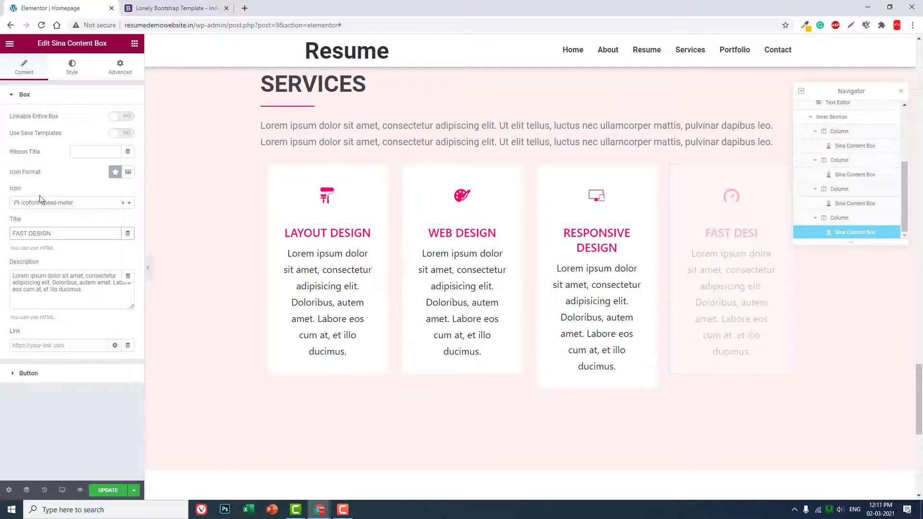
Preview the SERVICES section with the editing controls hidden, comparing the four retitled content boxes, and restore the editor view.
{"action": "left_click", "coordinate": [147, 268]}
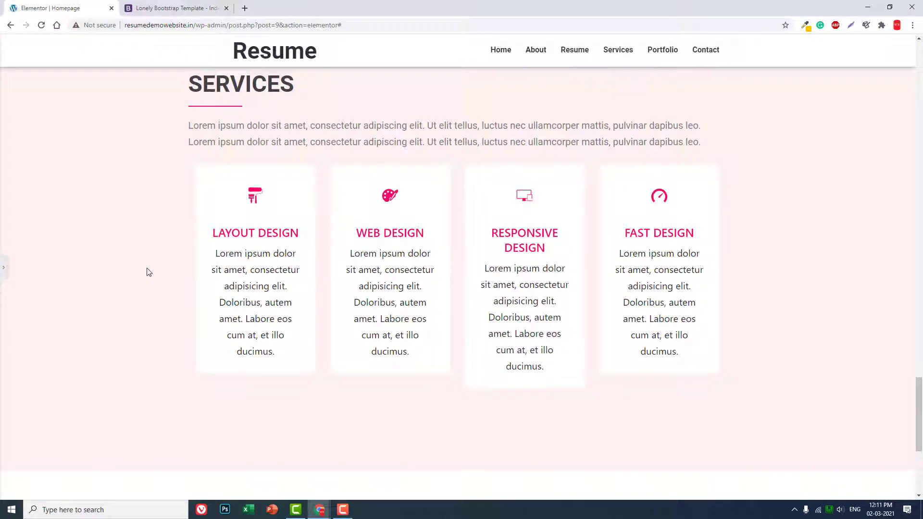
{"action": "left_click", "coordinate": [3, 270]}
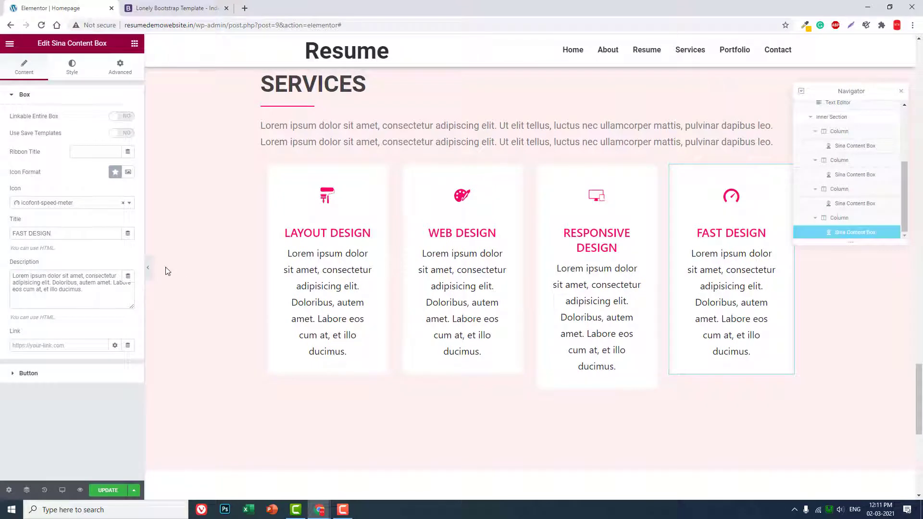
{"action": "left_click", "coordinate": [148, 267]}
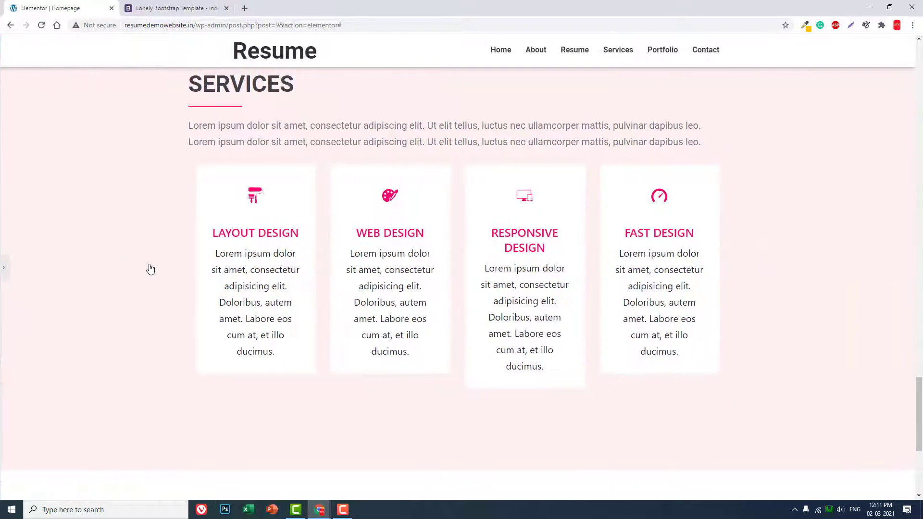
{"action": "left_click", "coordinate": [2, 269]}
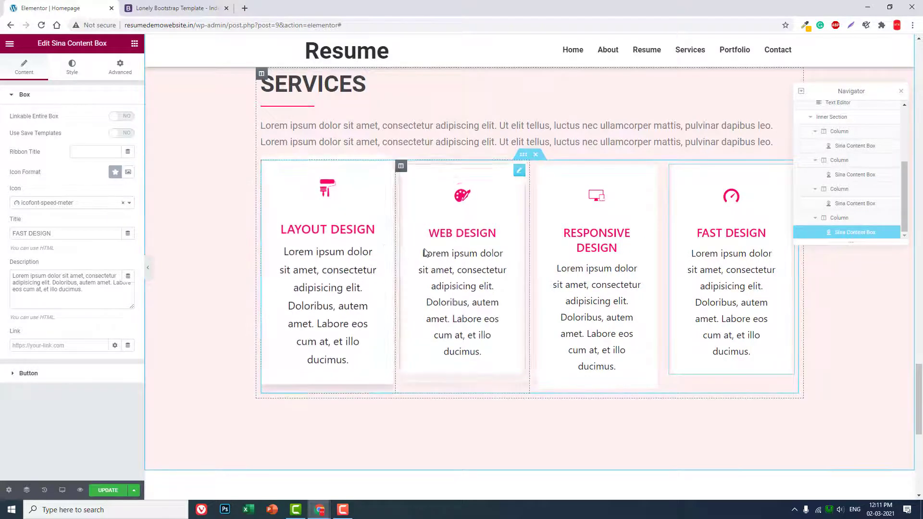
{"action": "scroll", "coordinate": [425, 251], "scroll_direction": "up", "scroll_amount": 4}
{"action": "scroll", "coordinate": [424, 250], "scroll_direction": "down", "scroll_amount": 4}
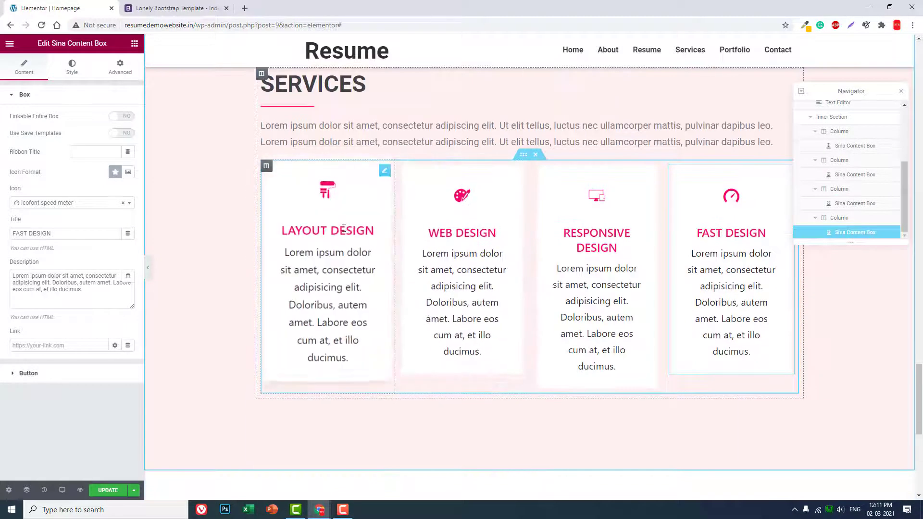
Review the box style settings of the FAST DESIGN content box, from background and border through radius, padding and hover styles.
{"action": "left_click", "coordinate": [72, 76]}
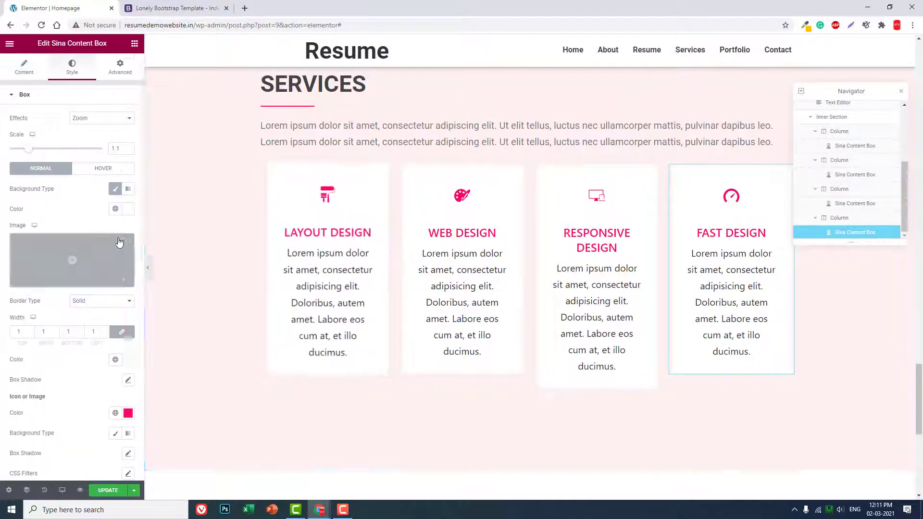
{"action": "scroll", "coordinate": [113, 249], "scroll_direction": "down", "scroll_amount": 3}
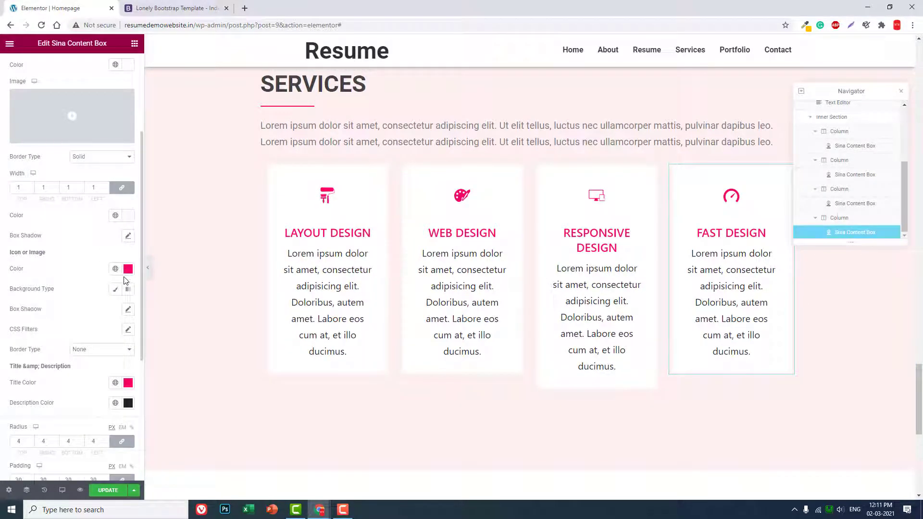
{"action": "scroll", "coordinate": [125, 280], "scroll_direction": "down", "scroll_amount": 1}
{"action": "scroll", "coordinate": [125, 281], "scroll_direction": "down", "scroll_amount": 1}
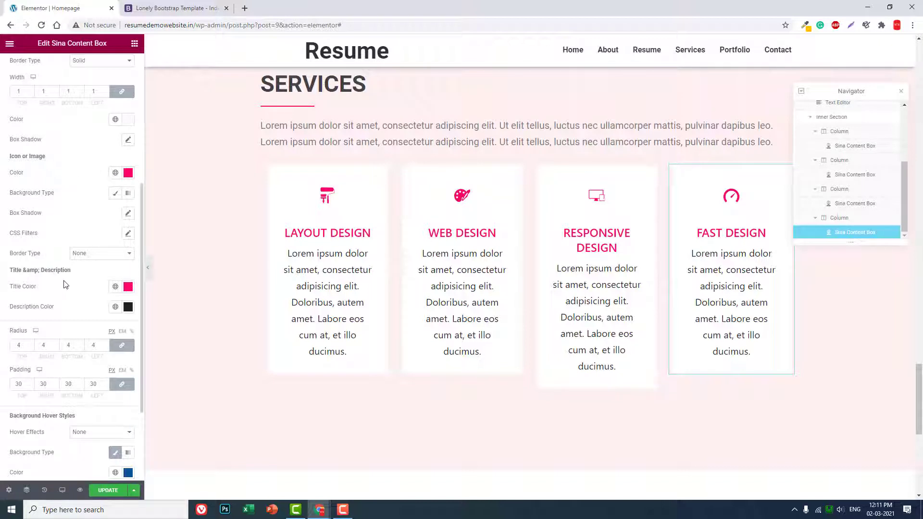
{"action": "scroll", "coordinate": [94, 299], "scroll_direction": "down", "scroll_amount": 1}
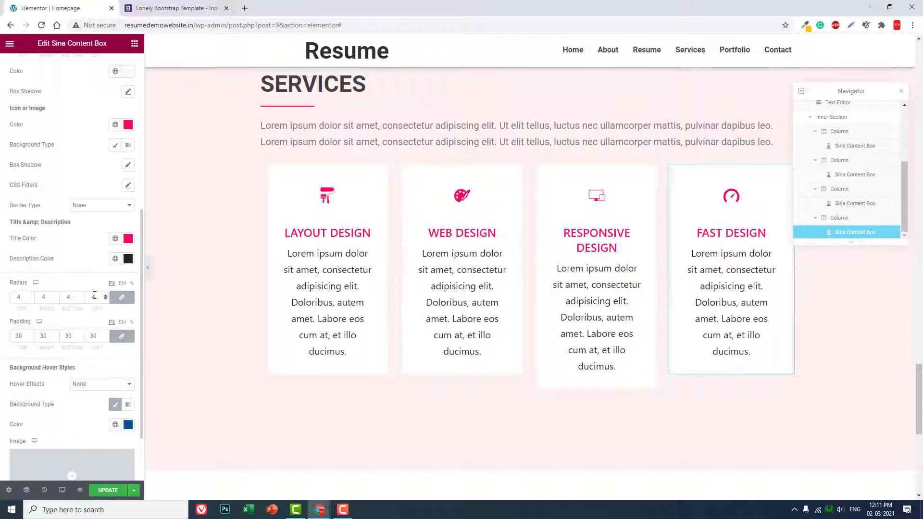
{"action": "scroll", "coordinate": [95, 295], "scroll_direction": "down", "scroll_amount": 2}
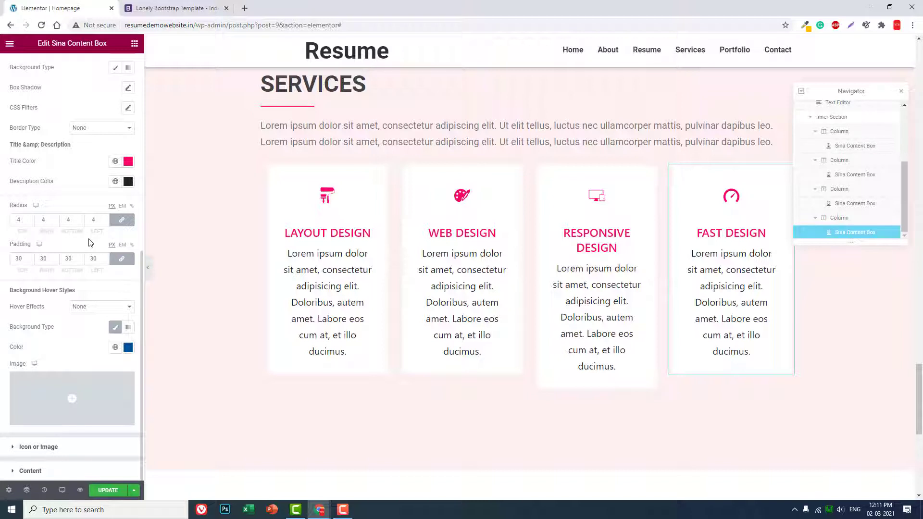
{"action": "scroll", "coordinate": [89, 244], "scroll_direction": "up", "scroll_amount": 8}
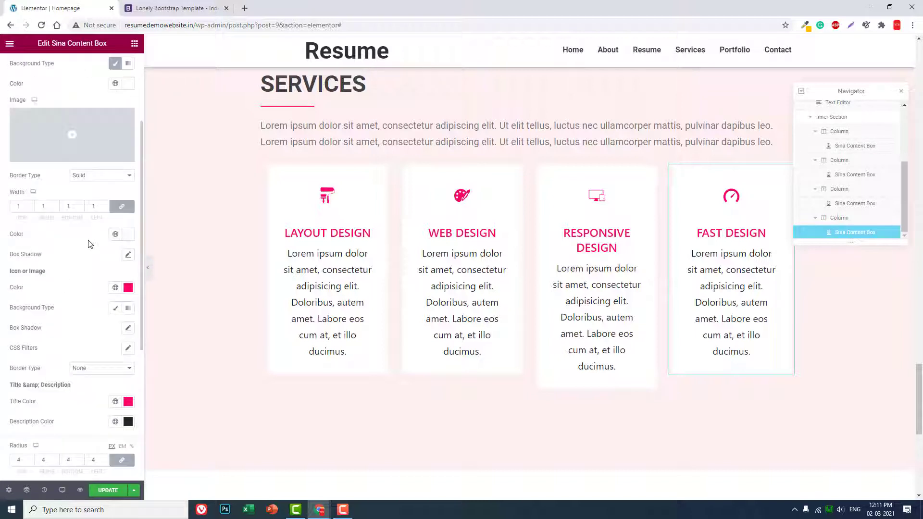
{"action": "scroll", "coordinate": [89, 244], "scroll_direction": "down", "scroll_amount": 8}
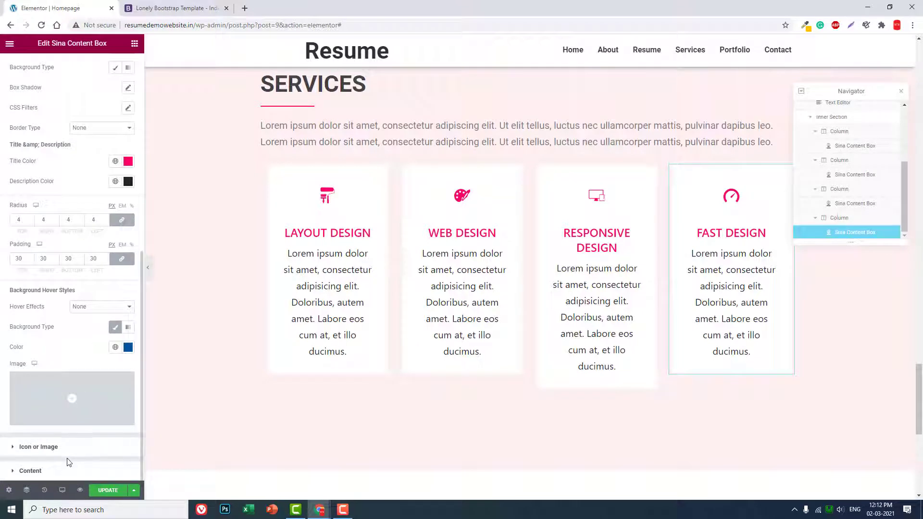
Set the title typography size of the FAST DESIGN content box to 20 px.
{"action": "left_click", "coordinate": [68, 472]}
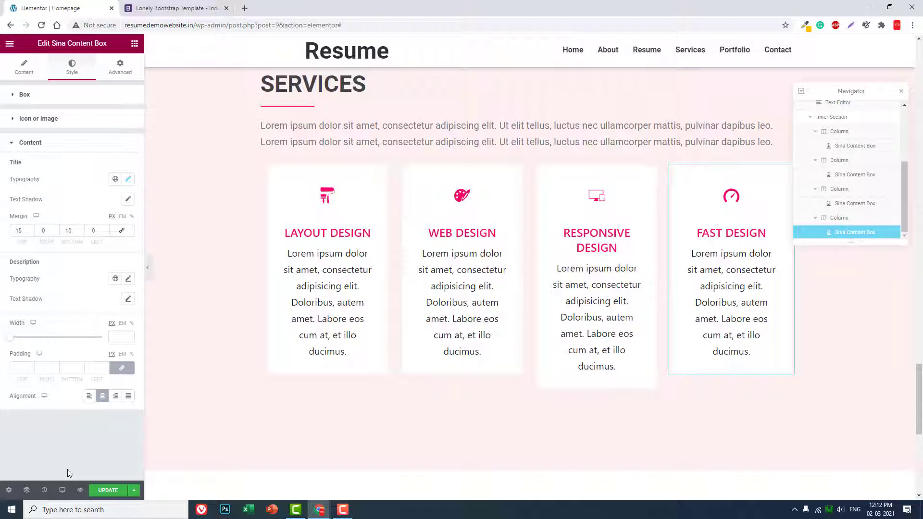
{"action": "left_click", "coordinate": [128, 180]}
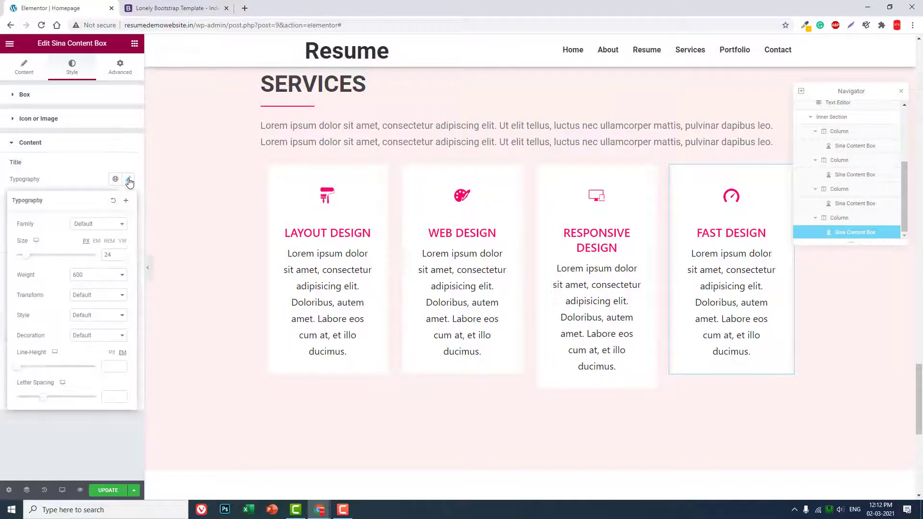
{"action": "double_click", "coordinate": [114, 256]}
{"action": "type", "text": "20"}
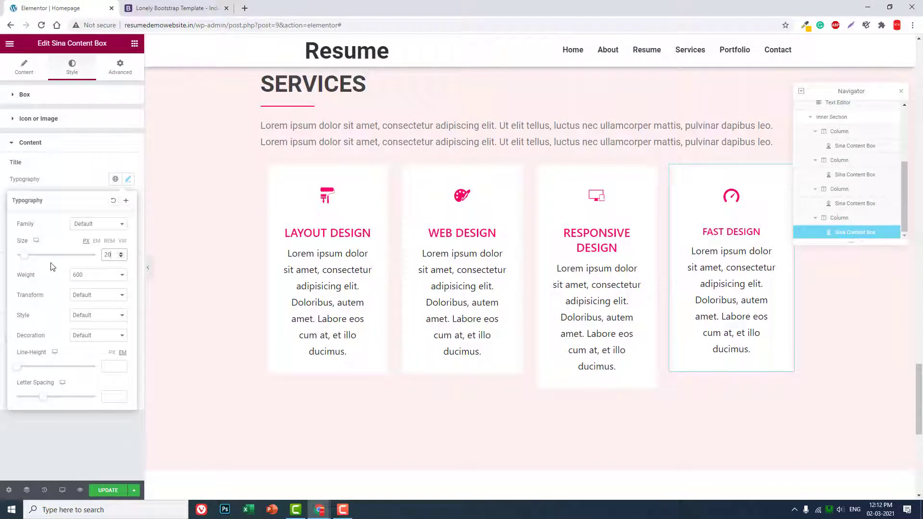
{"action": "left_click", "coordinate": [80, 175]}
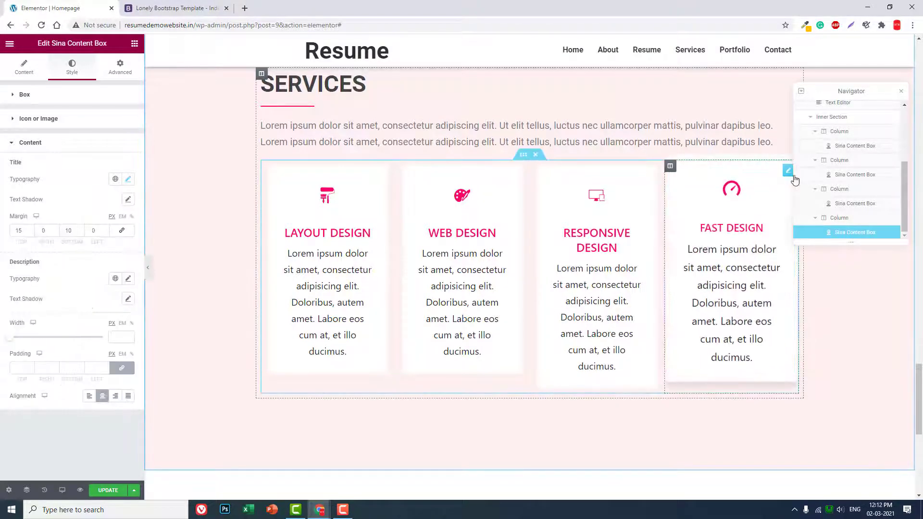
Copy the FAST DESIGN box's style onto the RESPONSIVE DESIGN, WEB DESIGN and LAYOUT DESIGN boxes, and check the result with the editing controls hidden.
{"action": "right_click", "coordinate": [788, 174]}
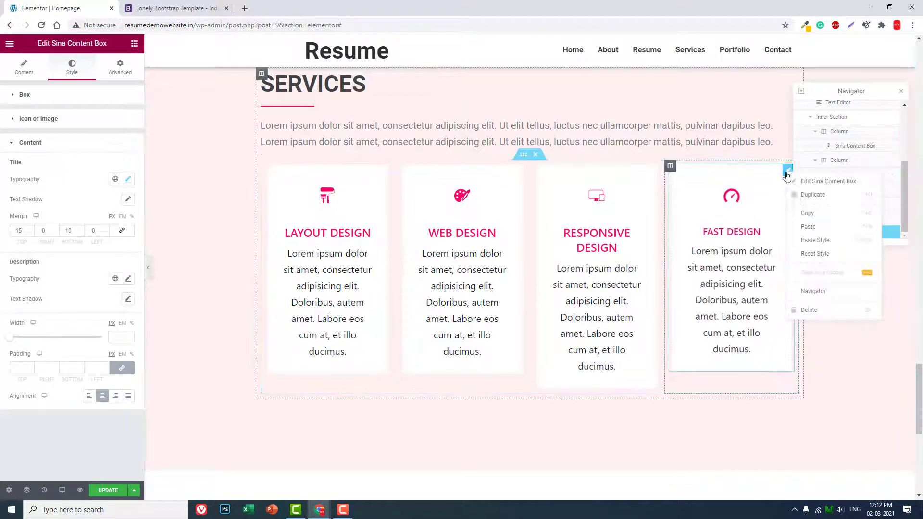
{"action": "left_click", "coordinate": [811, 216]}
{"action": "right_click", "coordinate": [657, 172]}
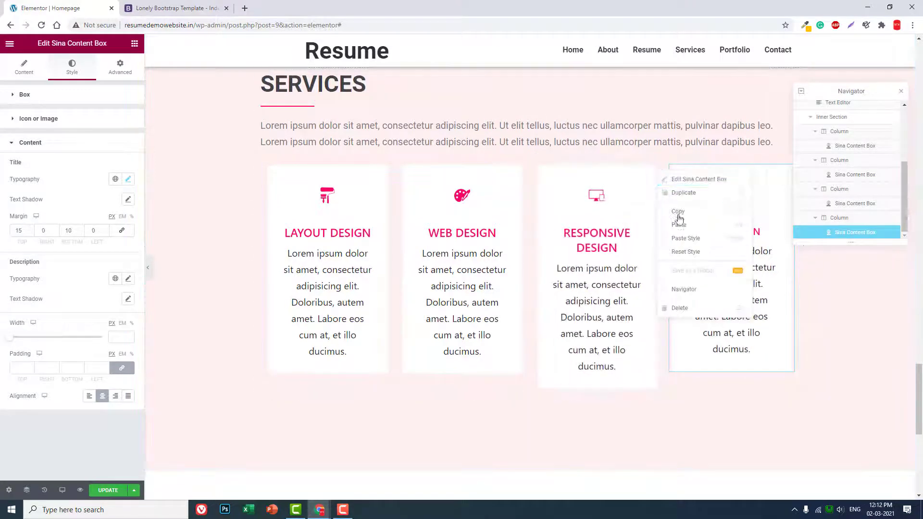
{"action": "left_click", "coordinate": [691, 242]}
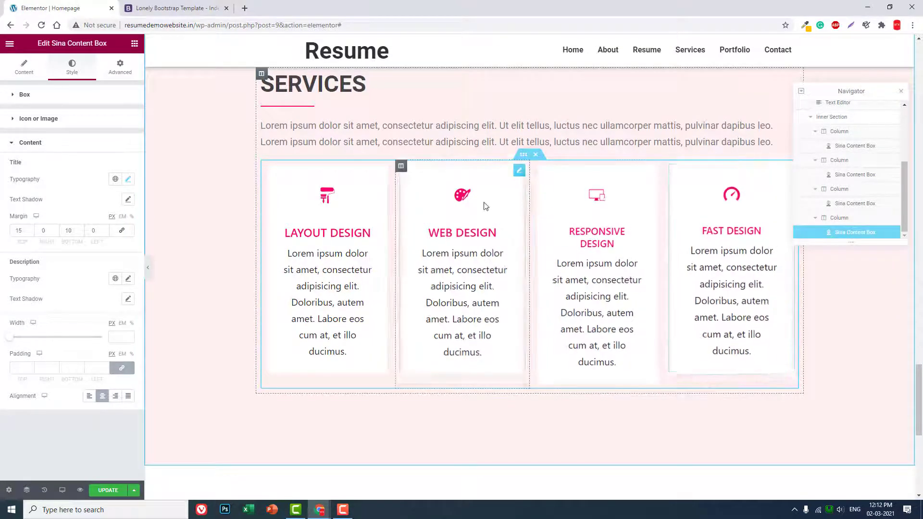
{"action": "right_click", "coordinate": [518, 173]}
{"action": "left_click", "coordinate": [552, 239]}
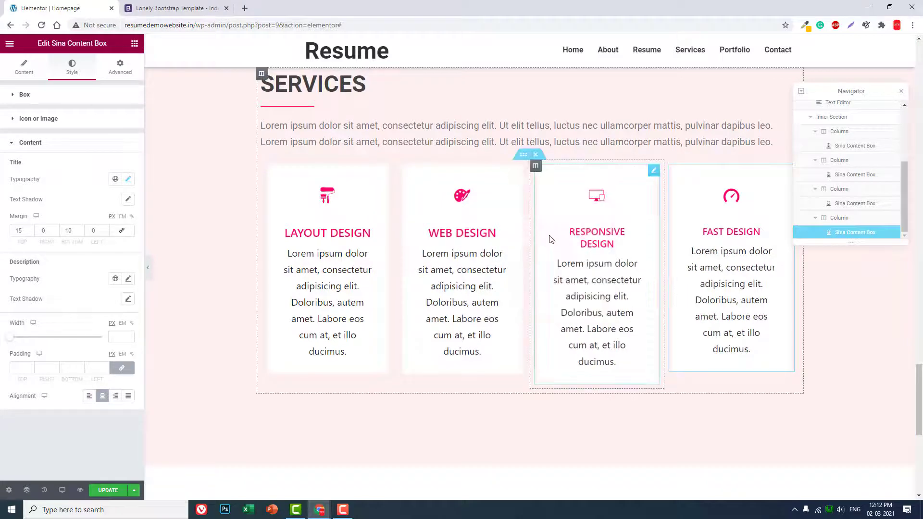
{"action": "right_click", "coordinate": [386, 172]}
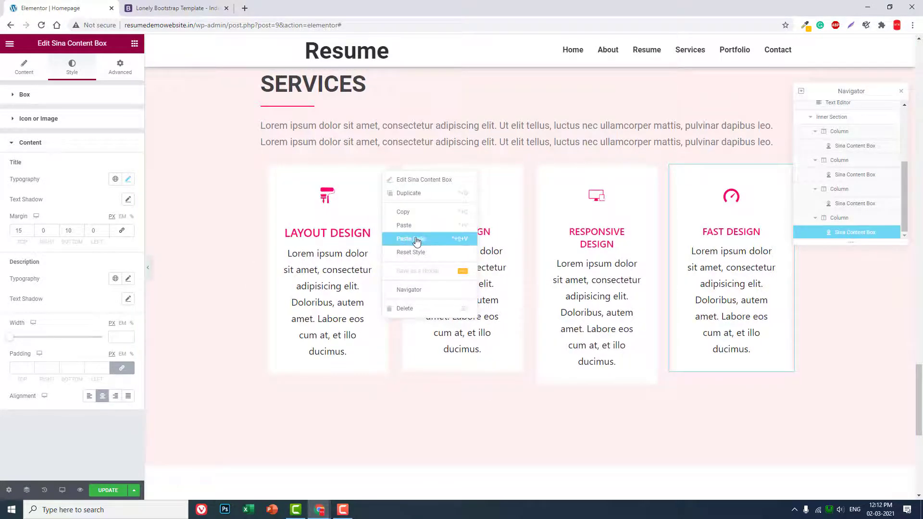
{"action": "left_click", "coordinate": [413, 239]}
{"action": "left_click", "coordinate": [149, 268]}
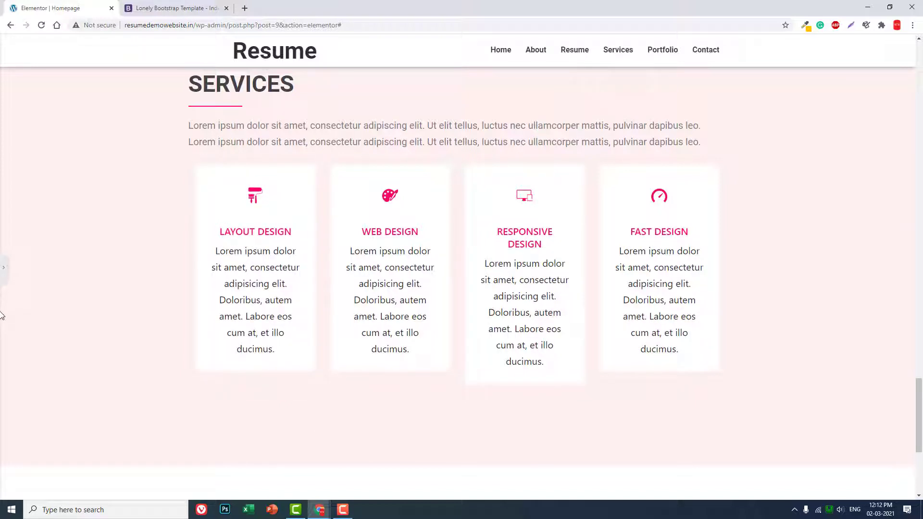
{"action": "left_click", "coordinate": [2, 268]}
Set the right and left margins of the LAYOUT DESIGN content box to 3 px each.
{"action": "left_click", "coordinate": [269, 179]}
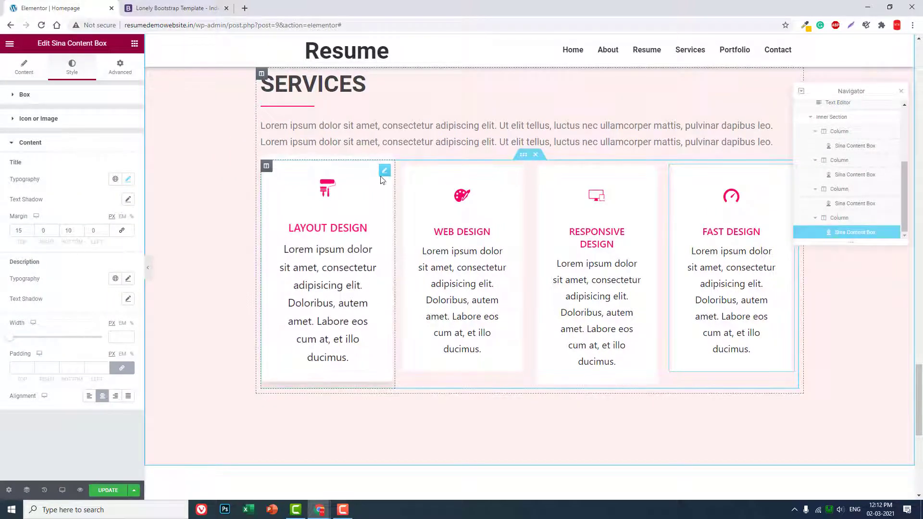
{"action": "left_click", "coordinate": [117, 71]}
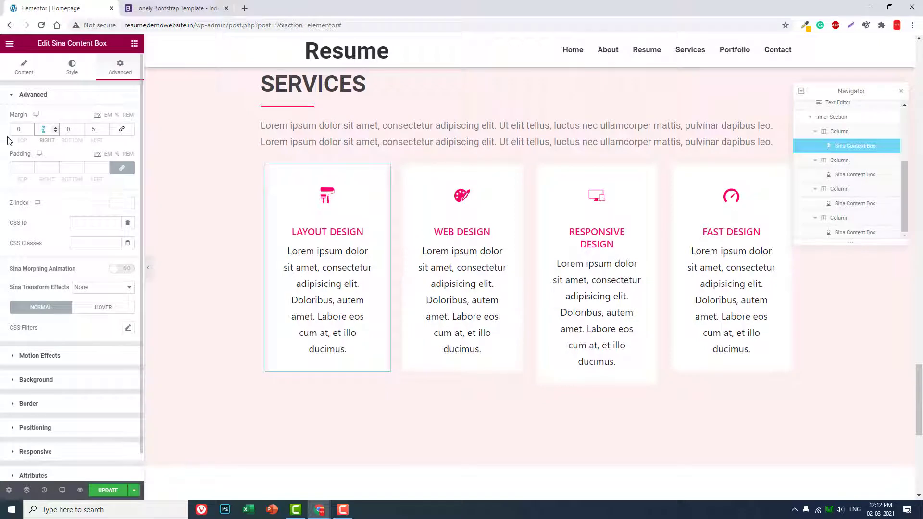
{"action": "left_click_drag", "start_coordinate": [98, 129], "coordinate": [81, 131]}
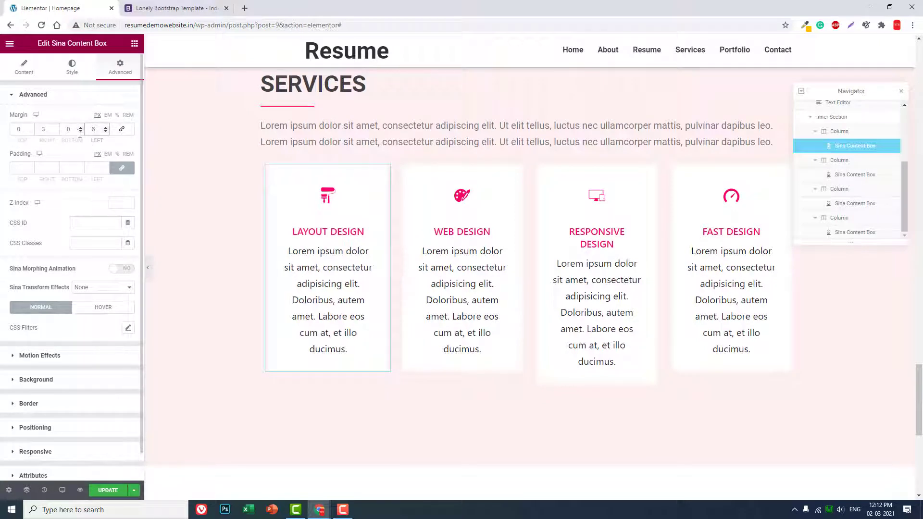
{"action": "type", "text": "3"}
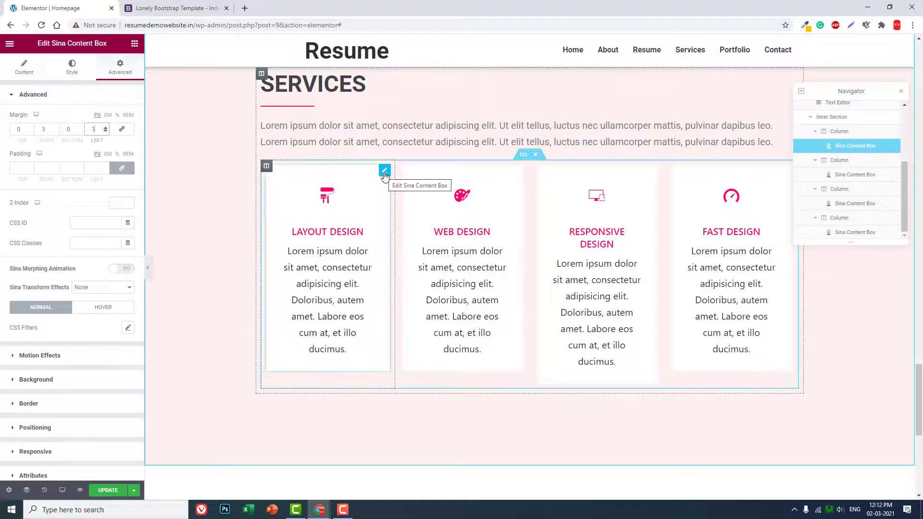
{"action": "right_click", "coordinate": [385, 176]}
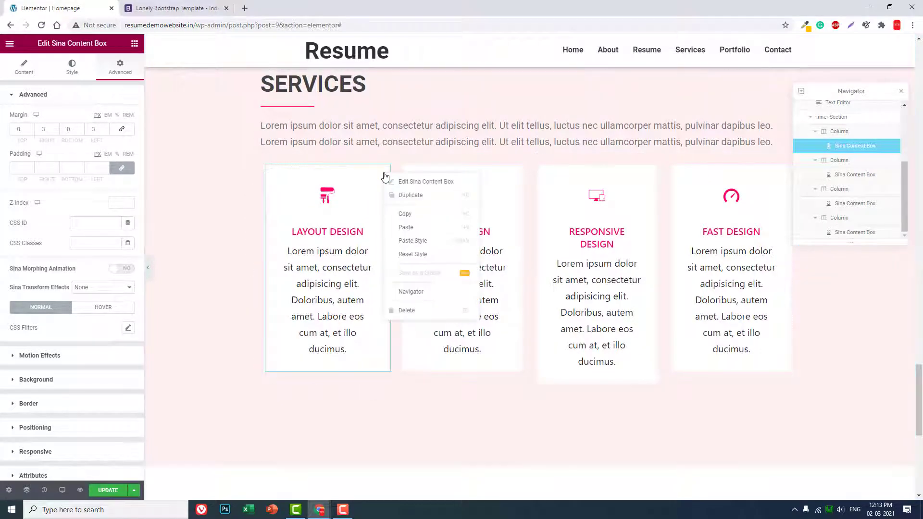
{"action": "left_click", "coordinate": [415, 228]}
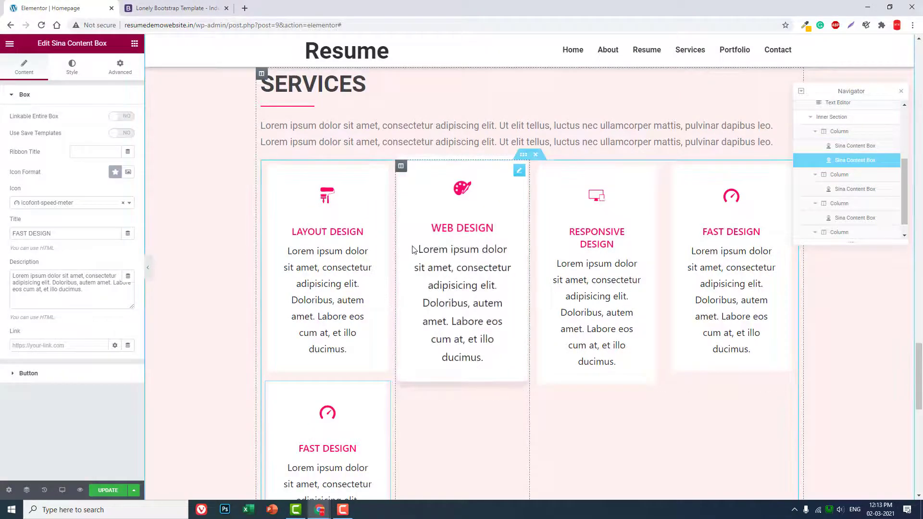
{"action": "key", "text": "ctrl+z"}
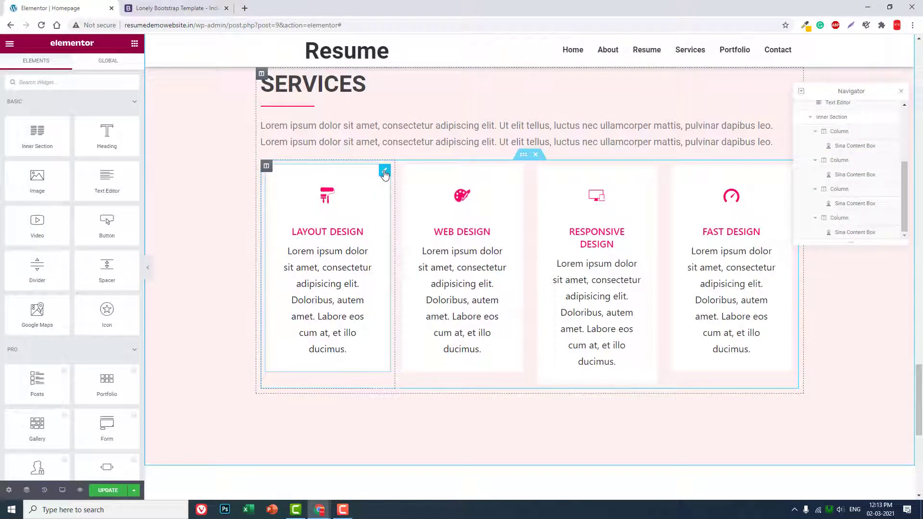
Copy the LAYOUT DESIGN box's style onto the WEB DESIGN, RESPONSIVE DESIGN and FAST DESIGN content boxes.
{"action": "right_click", "coordinate": [385, 176]}
{"action": "left_click", "coordinate": [406, 225]}
{"action": "right_click", "coordinate": [518, 174]}
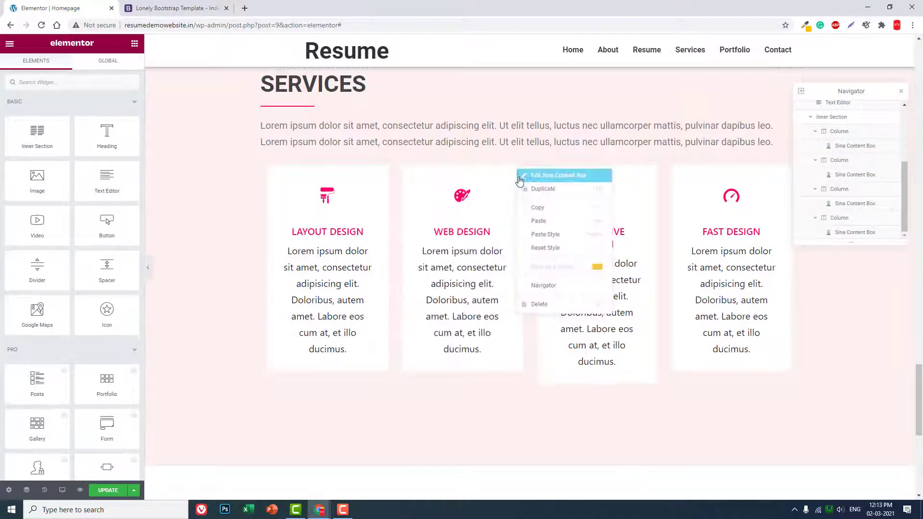
{"action": "left_click", "coordinate": [545, 234]}
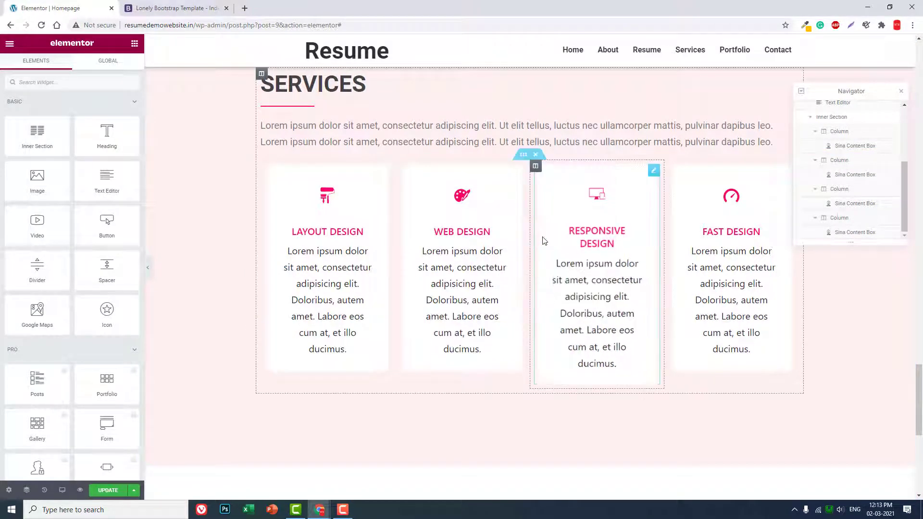
{"action": "right_click", "coordinate": [657, 176]}
{"action": "left_click", "coordinate": [687, 237]}
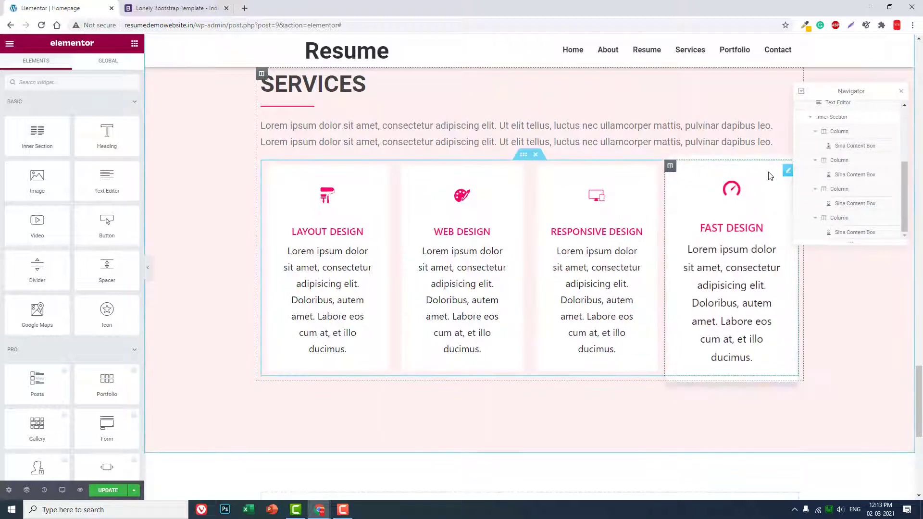
{"action": "right_click", "coordinate": [788, 171]}
{"action": "left_click", "coordinate": [820, 239]}
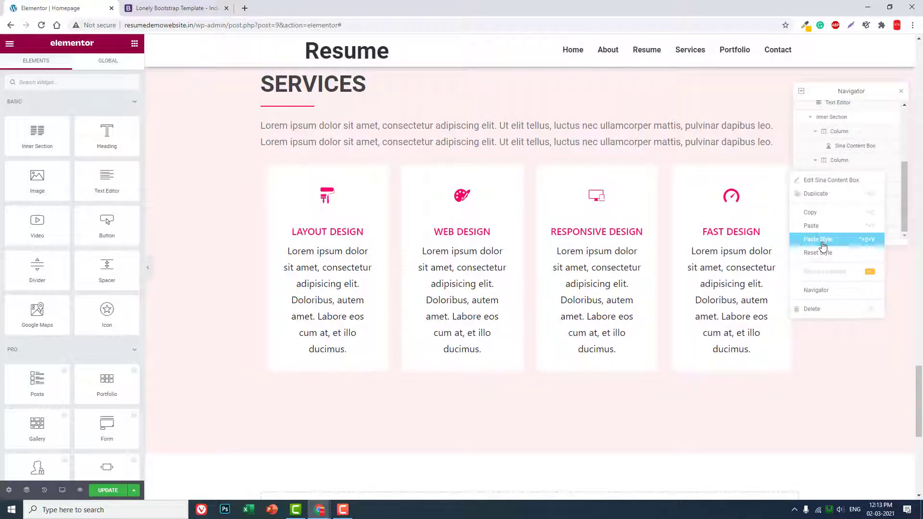
Preview the whole SERVICES section with the editing controls hidden, check the spacing of the four boxes, and restore the editor view.
{"action": "left_click", "coordinate": [149, 268]}
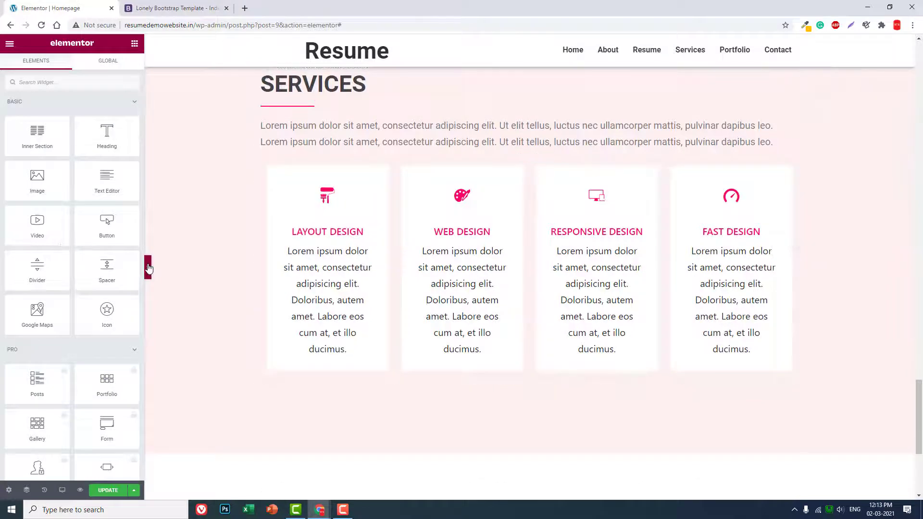
{"action": "left_click", "coordinate": [148, 268]}
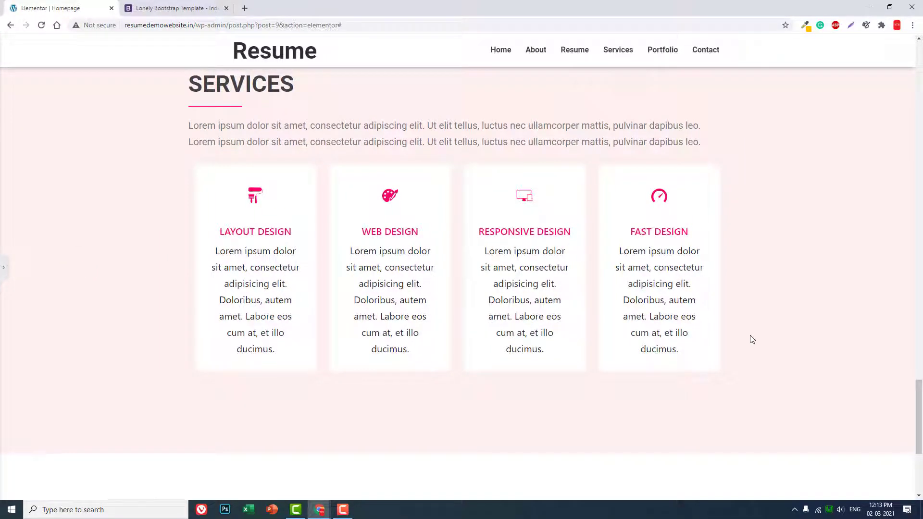
{"action": "scroll", "coordinate": [587, 269], "scroll_direction": "up", "scroll_amount": 4}
{"action": "scroll", "coordinate": [597, 270], "scroll_direction": "down", "scroll_amount": 5}
{"action": "scroll", "coordinate": [598, 272], "scroll_direction": "up", "scroll_amount": 1}
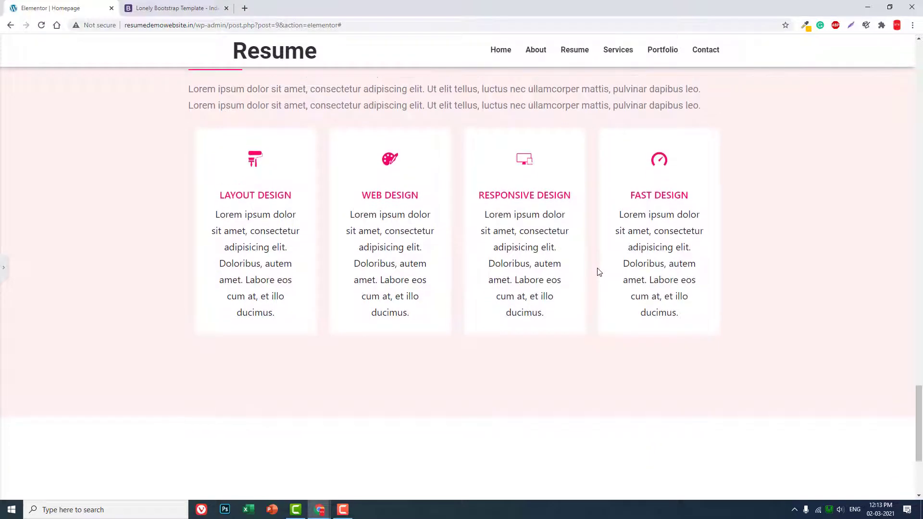
{"action": "scroll", "coordinate": [598, 272], "scroll_direction": "up", "scroll_amount": 2}
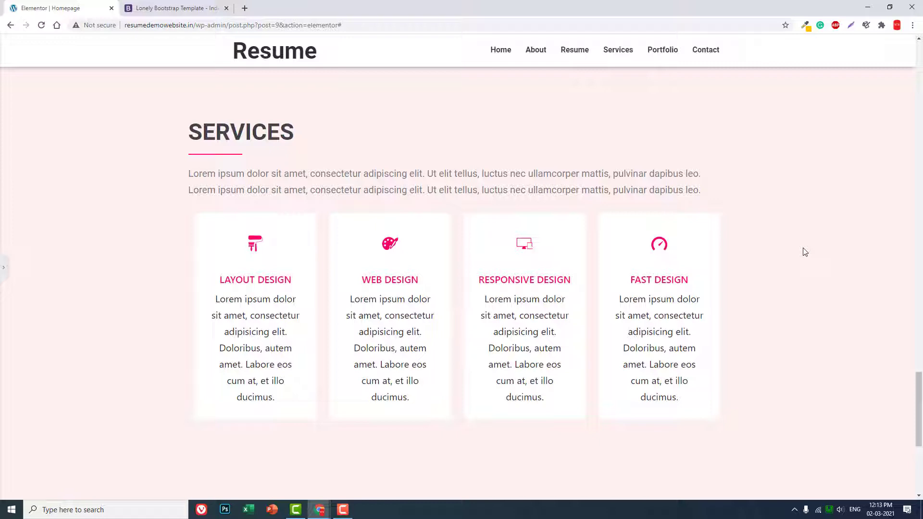
{"action": "left_click", "coordinate": [3, 268]}
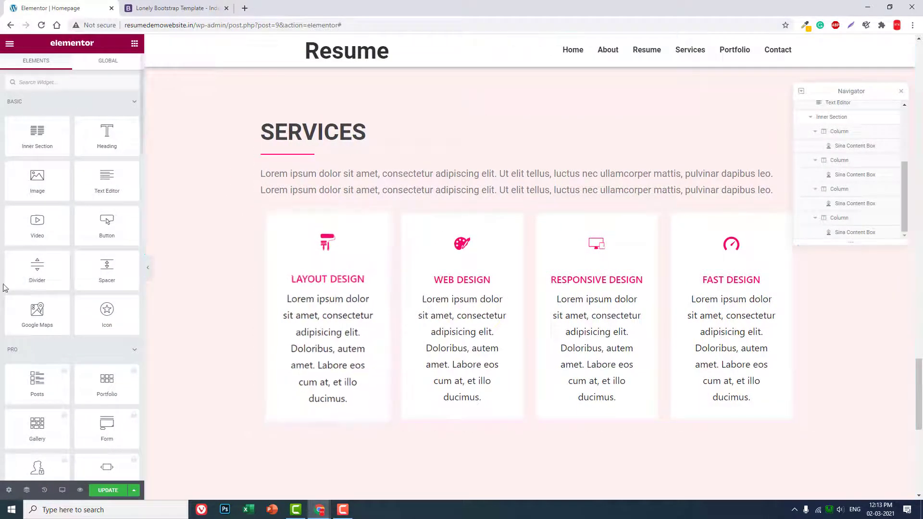
Give the whole SERVICES section the CSS ID "services" and update the page.
{"action": "scroll", "coordinate": [46, 287], "scroll_direction": "down", "scroll_amount": 6}
{"action": "scroll", "coordinate": [500, 188], "scroll_direction": "up", "scroll_amount": 3}
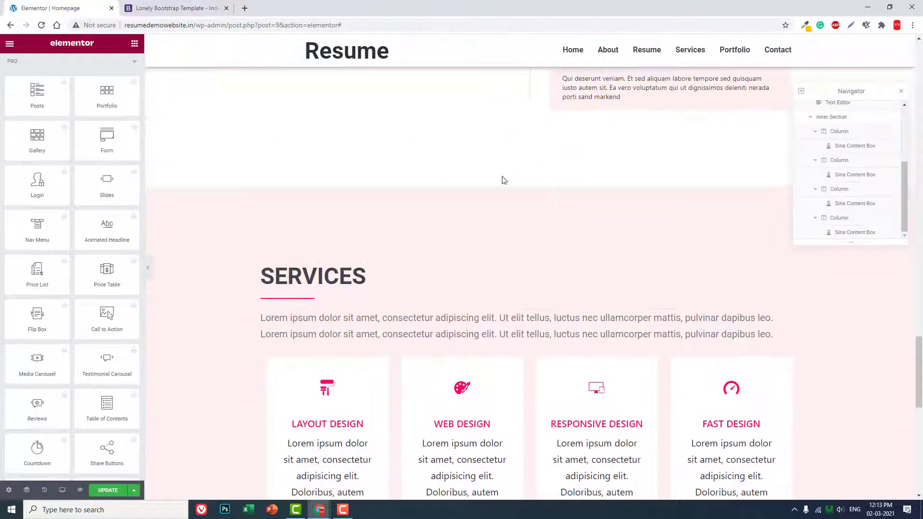
{"action": "left_click", "coordinate": [529, 182]}
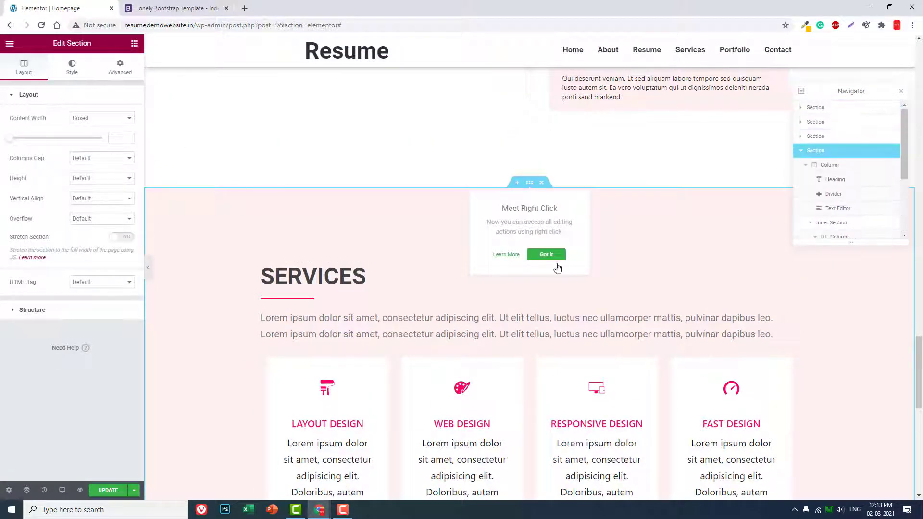
{"action": "left_click", "coordinate": [120, 69]}
{"action": "left_click", "coordinate": [93, 215]}
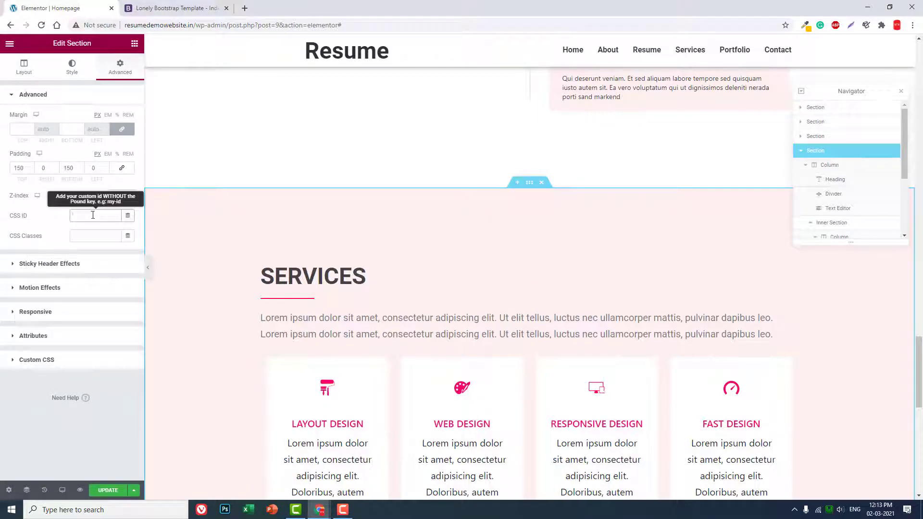
{"action": "type", "text": "services"}
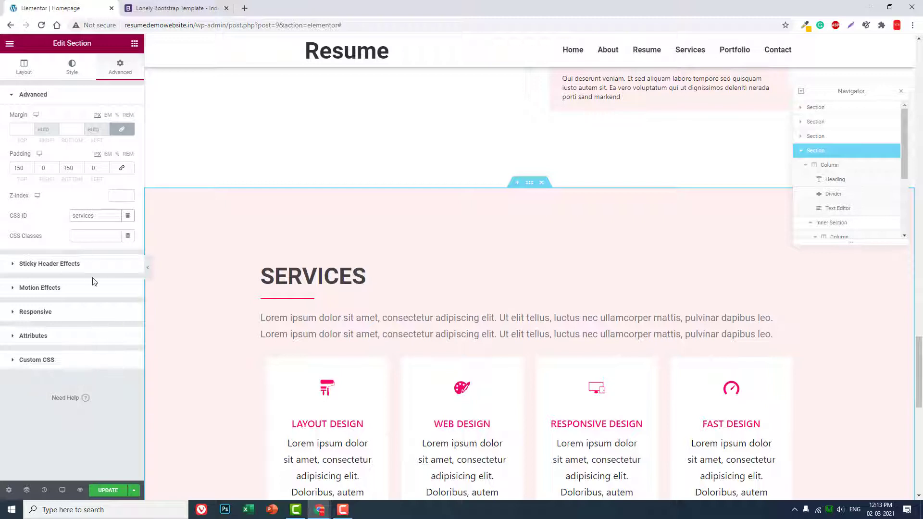
{"action": "left_click", "coordinate": [106, 491]}
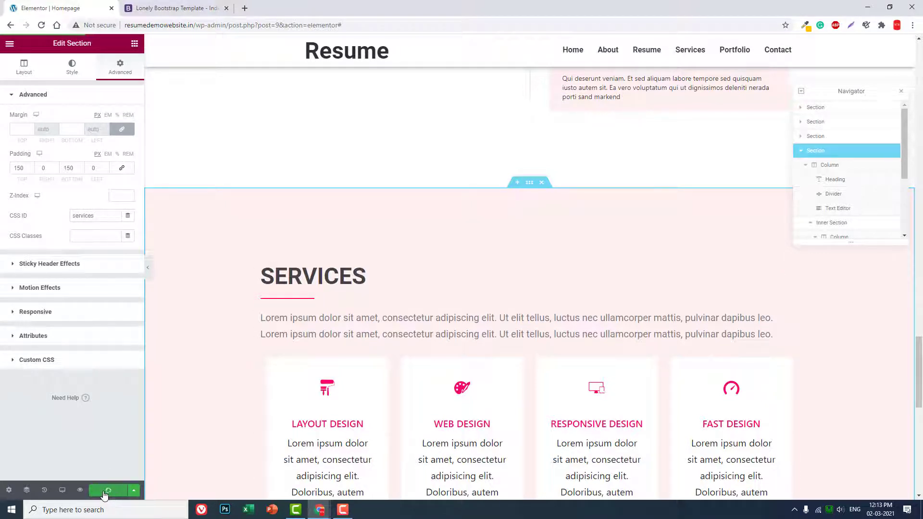
Preview the live page, jump to the section through the site's Services link, and check the layout of the four boxes.
{"action": "scroll", "coordinate": [355, 330], "scroll_direction": "down", "scroll_amount": 4}
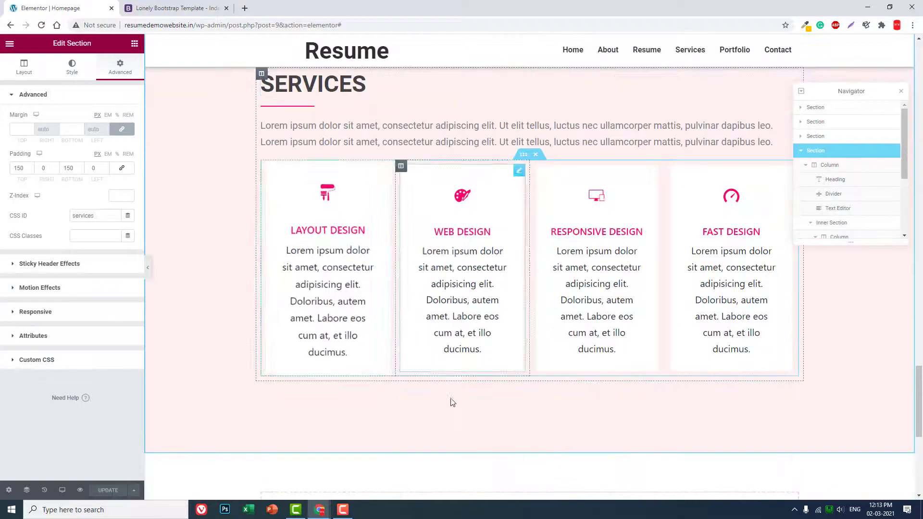
{"action": "left_click", "coordinate": [78, 493]}
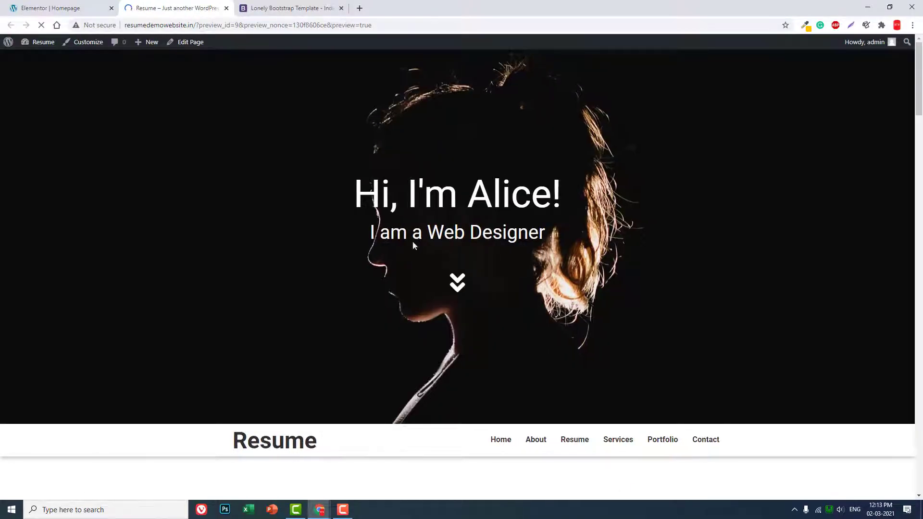
{"action": "left_click", "coordinate": [618, 440]}
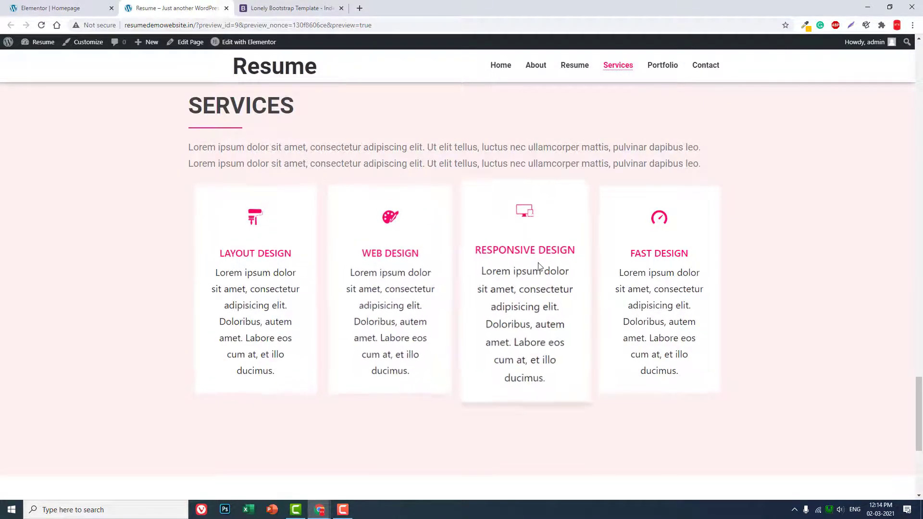
{"action": "scroll", "coordinate": [540, 267], "scroll_direction": "up", "scroll_amount": 2}
{"action": "scroll", "coordinate": [540, 264], "scroll_direction": "down", "scroll_amount": 2}
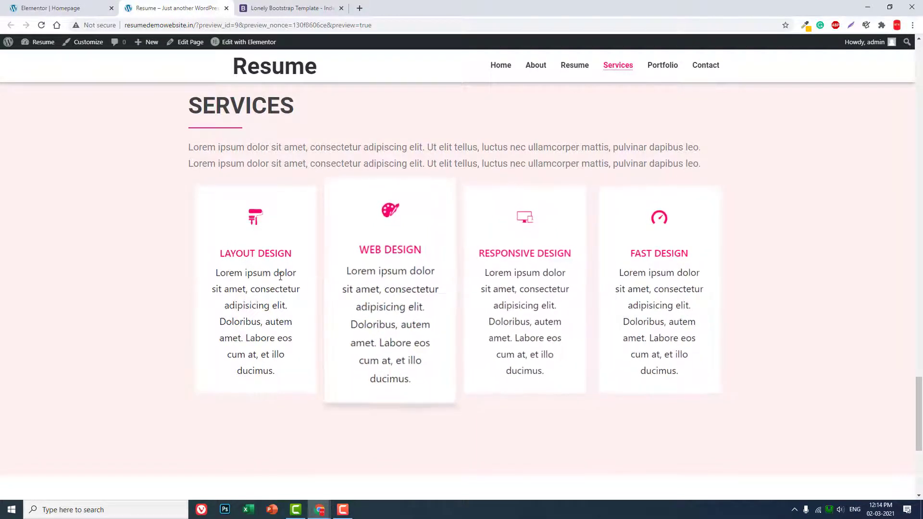
{"action": "scroll", "coordinate": [629, 283], "scroll_direction": "up", "scroll_amount": 3}
{"action": "scroll", "coordinate": [629, 281], "scroll_direction": "down", "scroll_amount": 2}
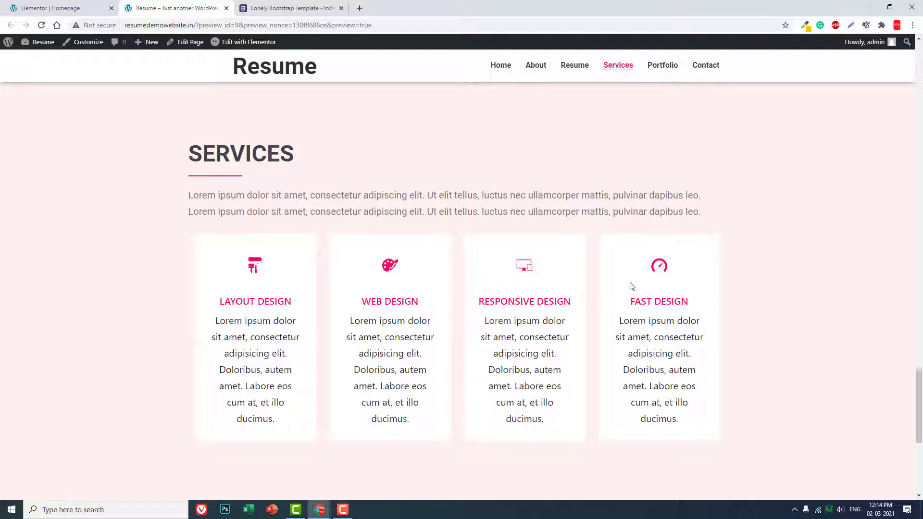
Compare with the Lonely template's Services section, examine its Portfolio gallery, and return to the resume site preview.
{"action": "left_click", "coordinate": [317, 5]}
{"action": "scroll", "coordinate": [498, 163], "scroll_direction": "down", "scroll_amount": 2}
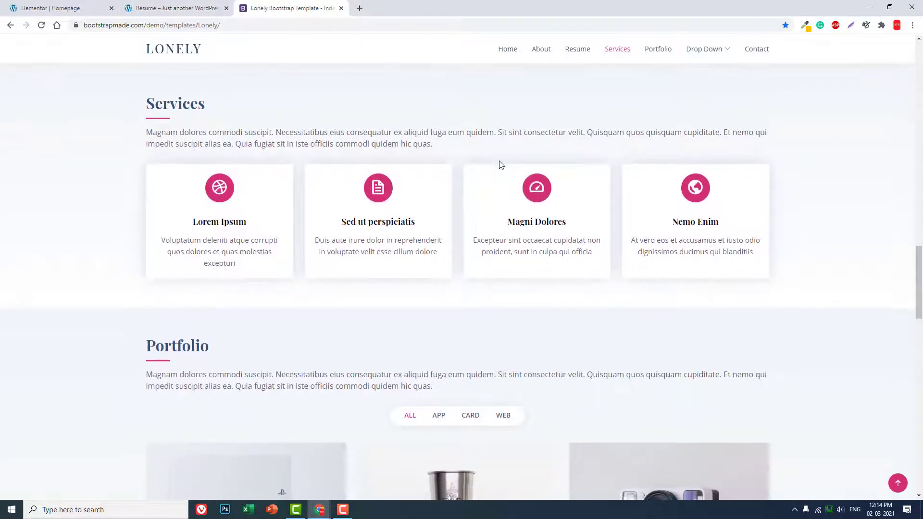
{"action": "scroll", "coordinate": [485, 162], "scroll_direction": "down", "scroll_amount": 4}
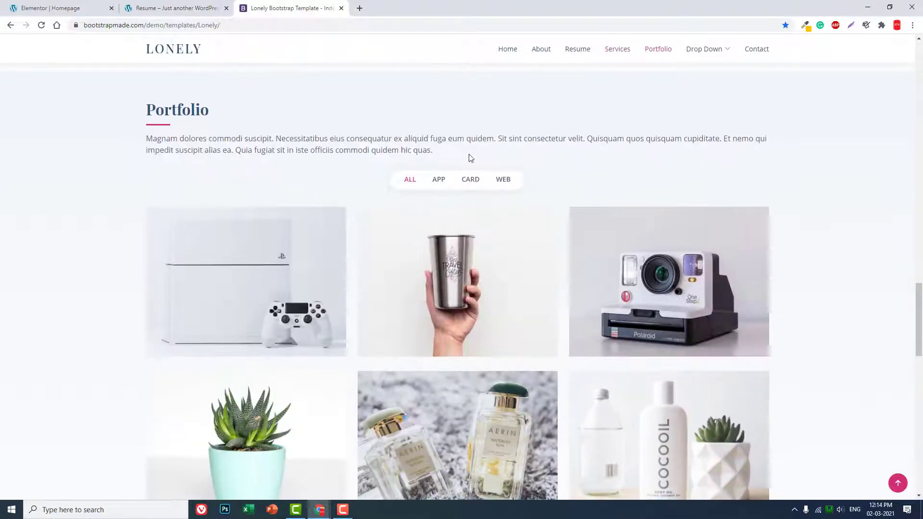
{"action": "scroll", "coordinate": [240, 144], "scroll_direction": "down", "scroll_amount": 3}
{"action": "scroll", "coordinate": [239, 166], "scroll_direction": "down", "scroll_amount": 3}
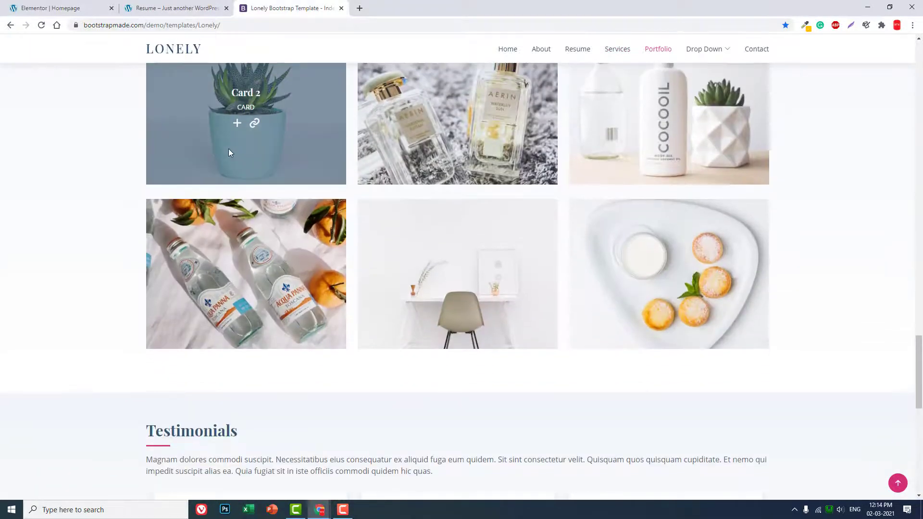
{"action": "left_click", "coordinate": [164, 6]}
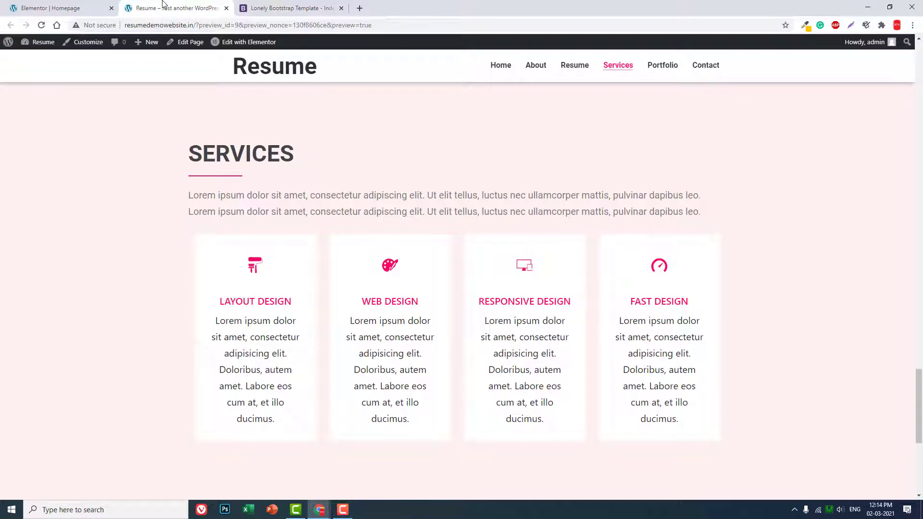